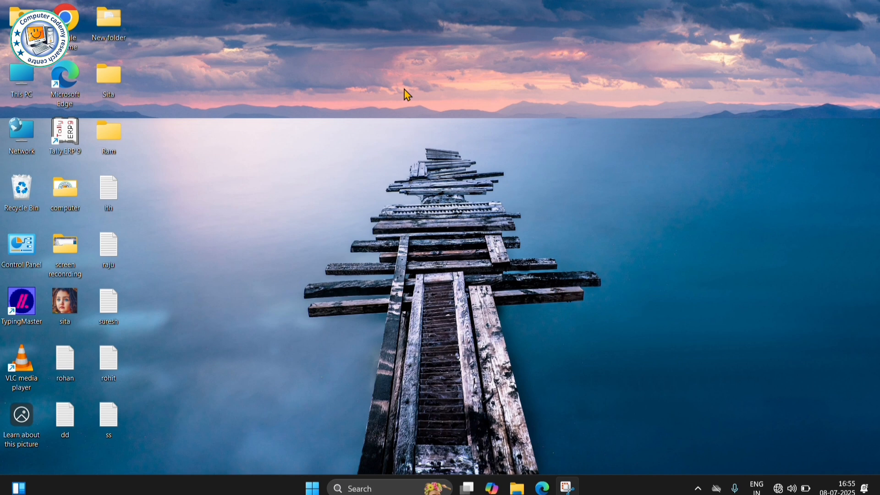
Step: Create a new folder named mohan on the desktop
key(ctrl+shift+n)
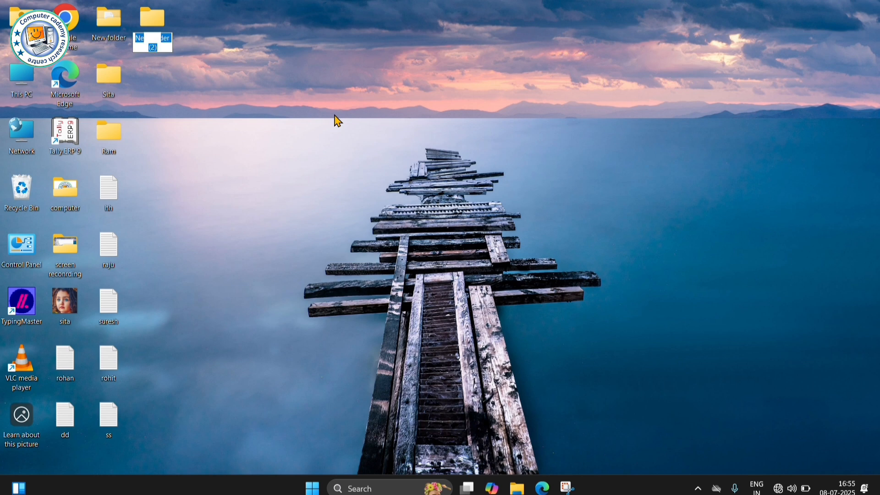
key(BackSpace)
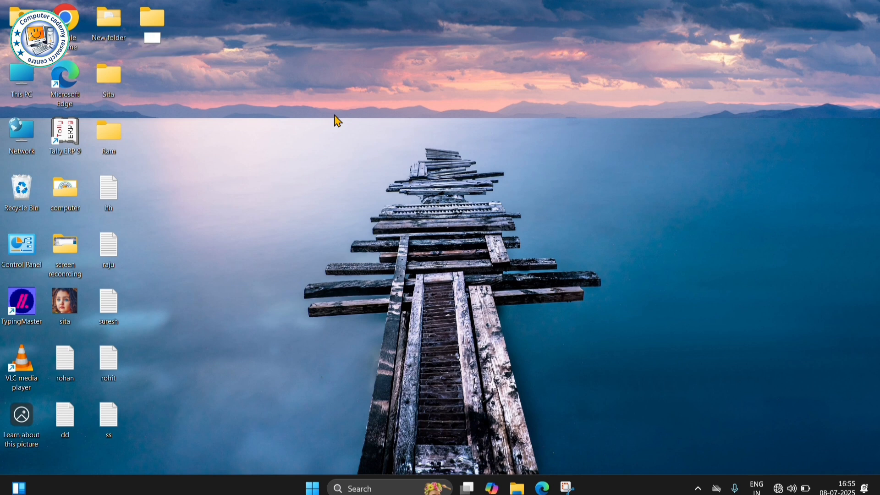
text(mohan)
key(Return)
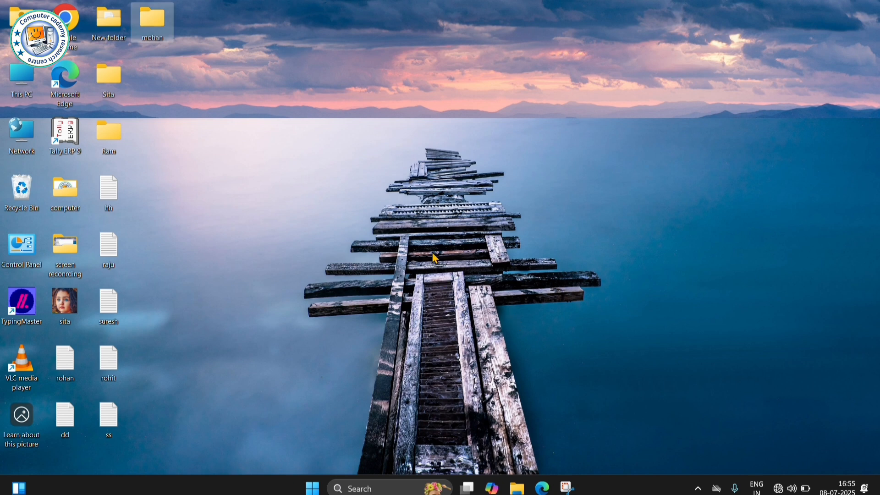
click(317, 79)
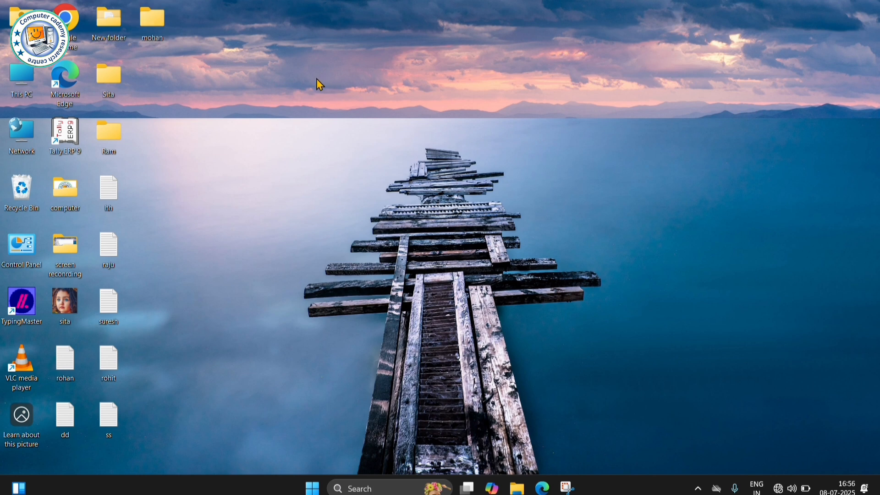
Step: Create another new folder on the desktop and name it Gopi
right_click(317, 79)
mouse_move(341, 176)
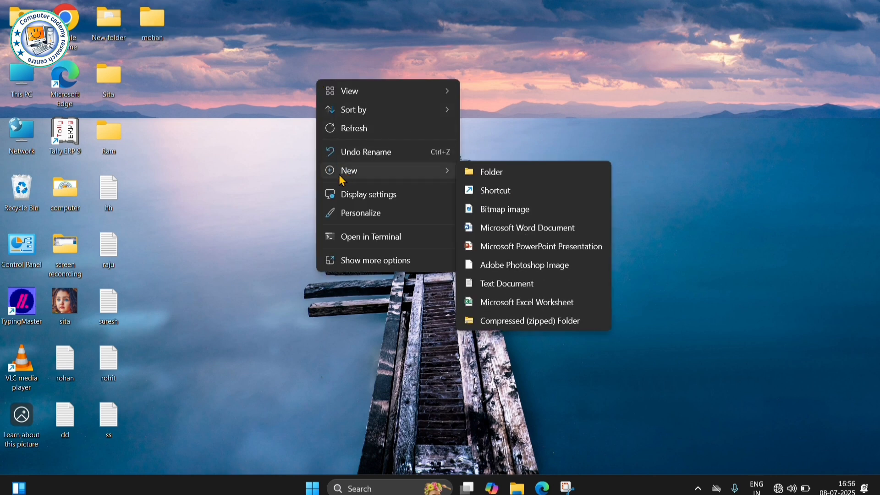
click(487, 175)
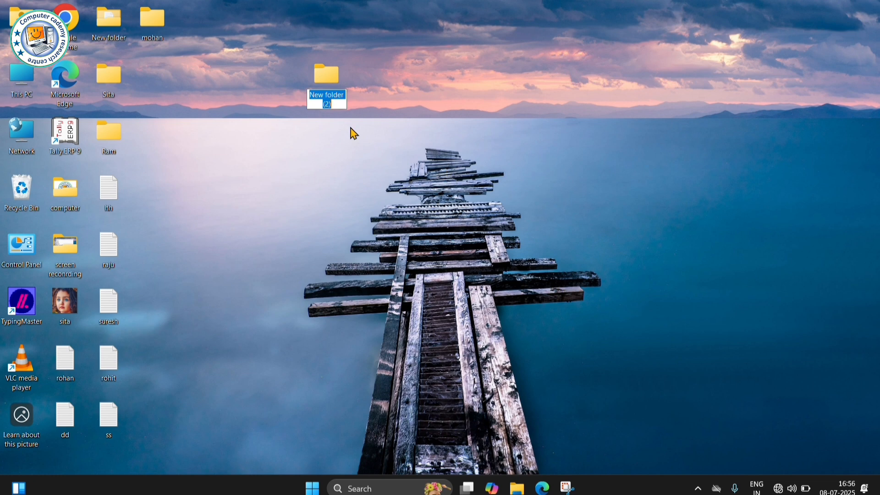
key(BackSpace)
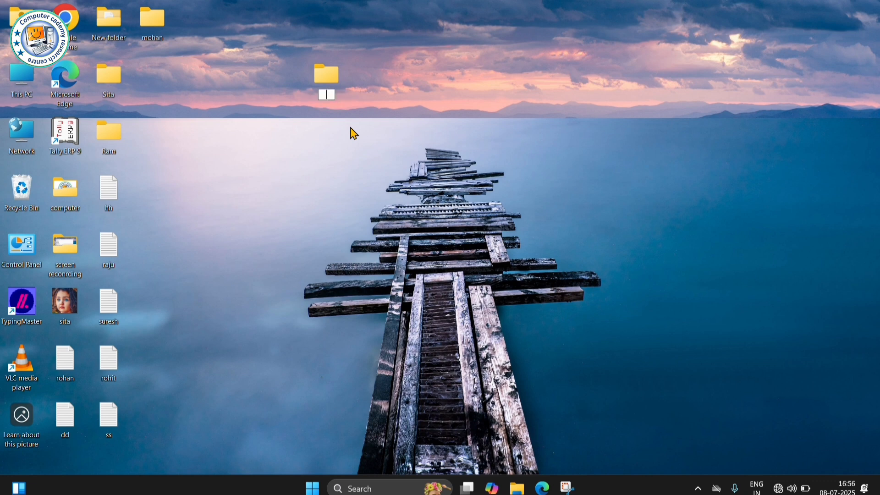
text(Gopi)
key(Return)
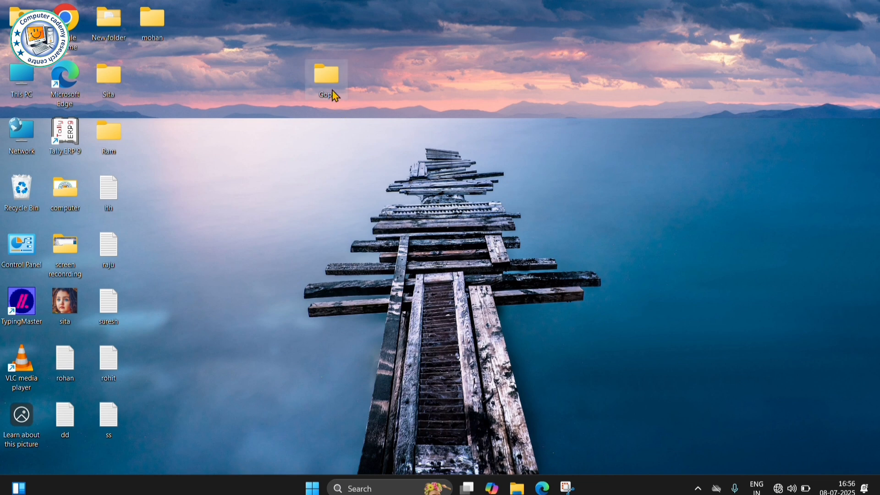
Step: Reposition the Gopi folder on the desktop, trying a spot in the open area and returning it directly beneath the mohan folder
drag(331, 84, 162, 74)
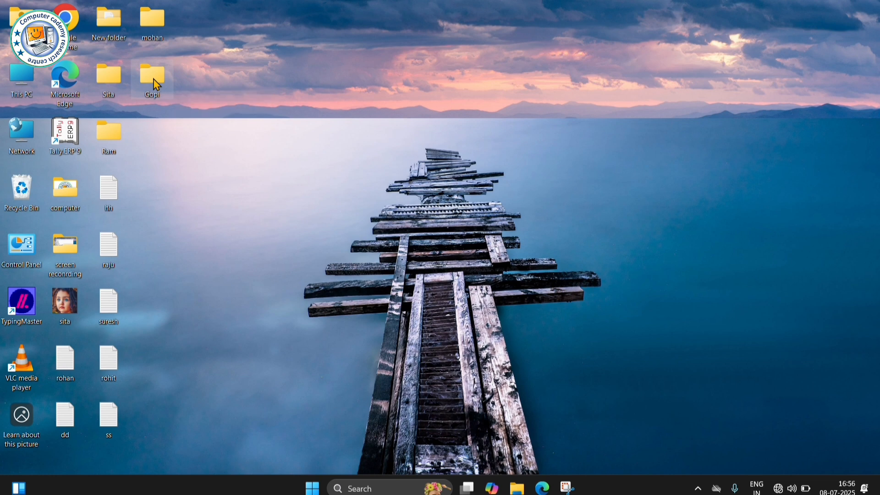
drag(156, 85, 536, 194)
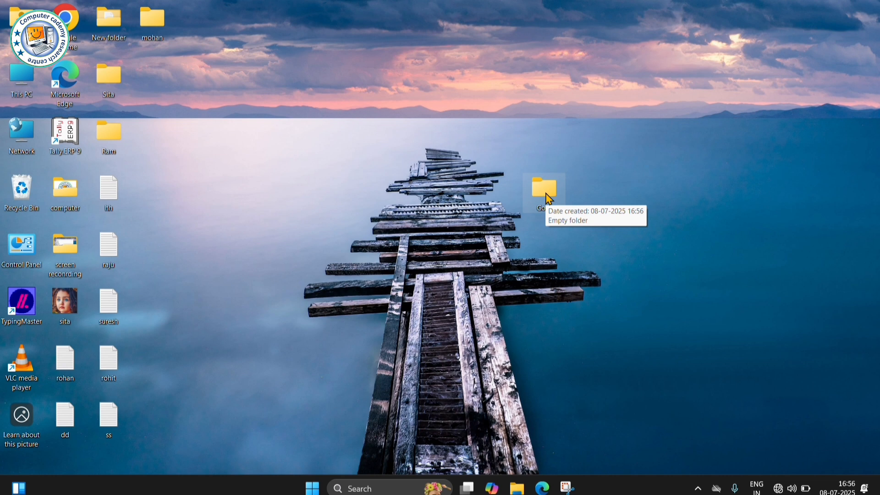
drag(546, 195, 156, 87)
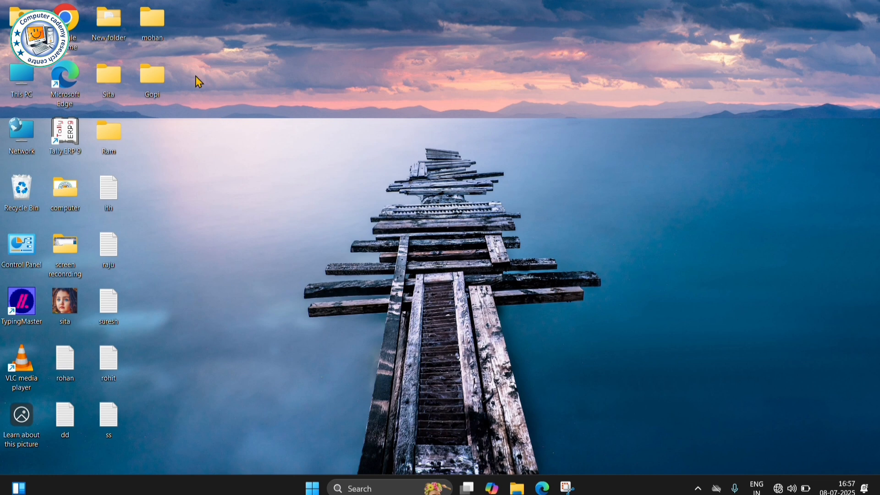
Step: Open the mohan folder and snap its window to the right half of the screen
double_click(155, 26)
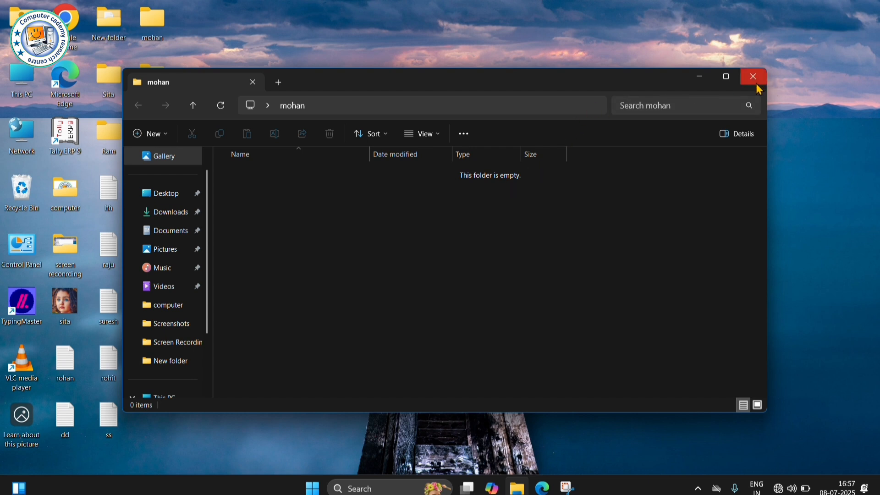
mouse_move(727, 84)
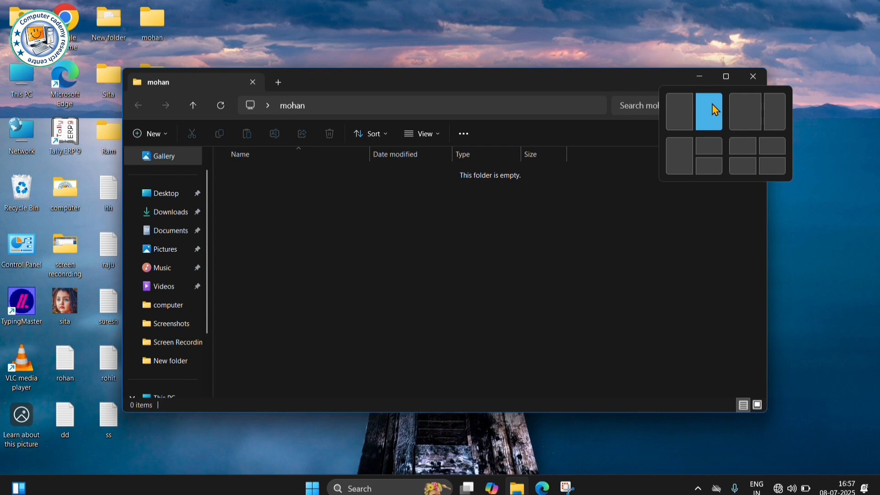
click(716, 110)
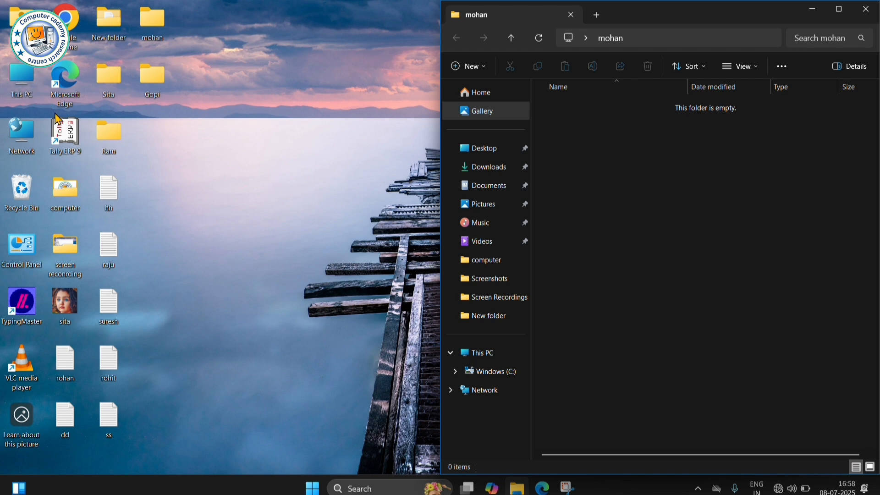
Step: Open This PC from the desktop and snap its window to the left half of the screen
right_click(21, 84)
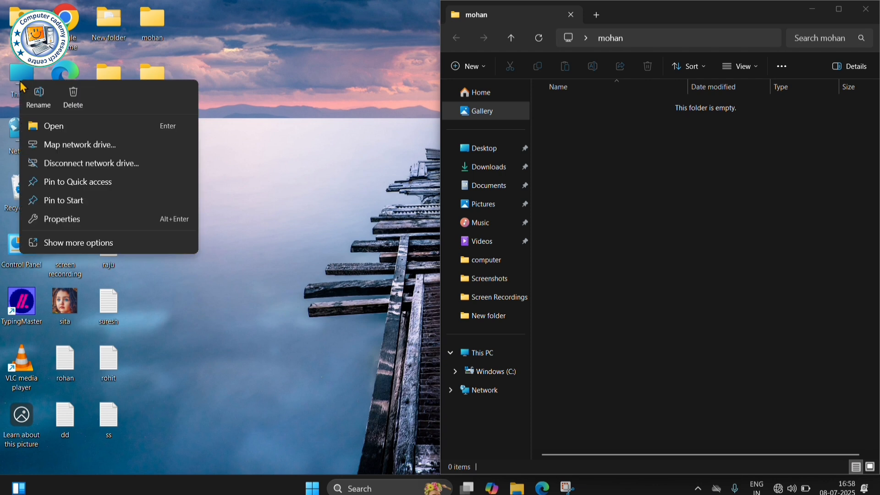
click(44, 127)
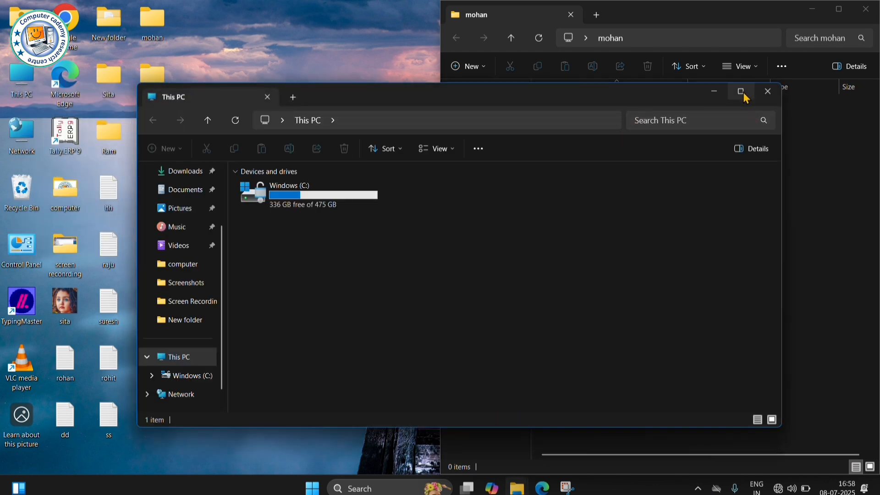
mouse_move(745, 97)
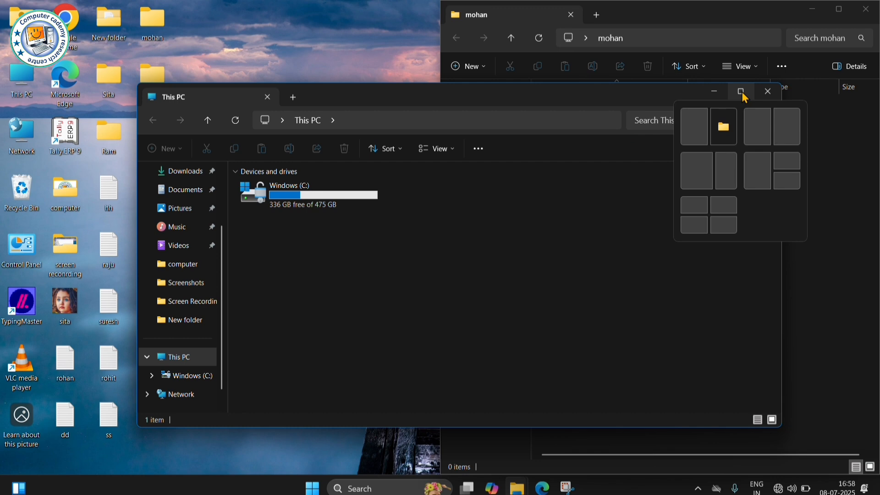
click(694, 128)
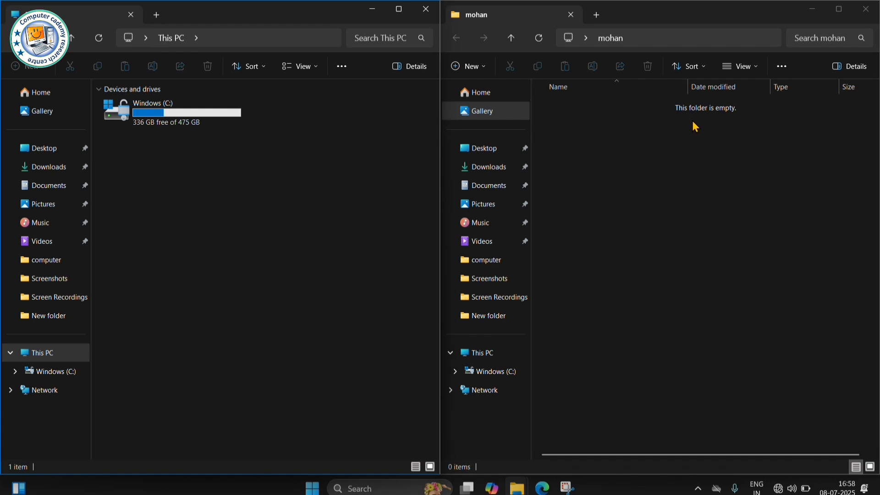
Step: Browse to the Pictures folder in the This PC window, then cut its suresh text file and paste it into the mohan folder
double_click(153, 115)
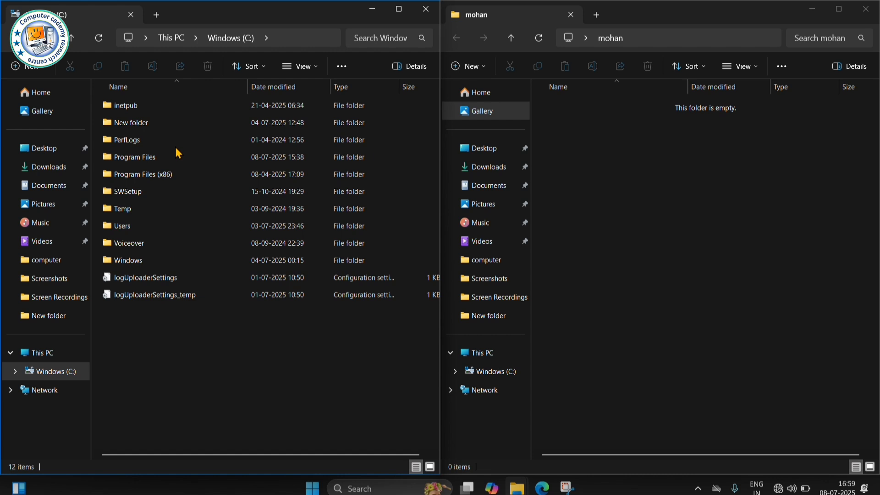
click(47, 208)
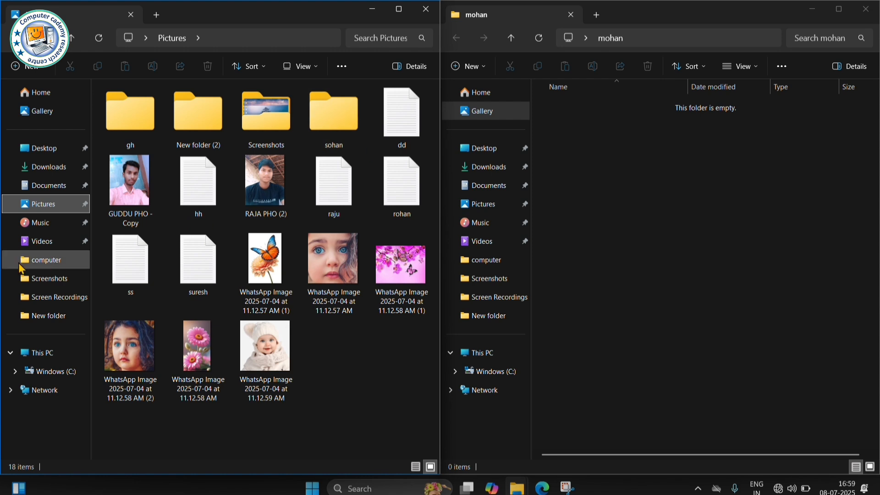
mouse_move(202, 266)
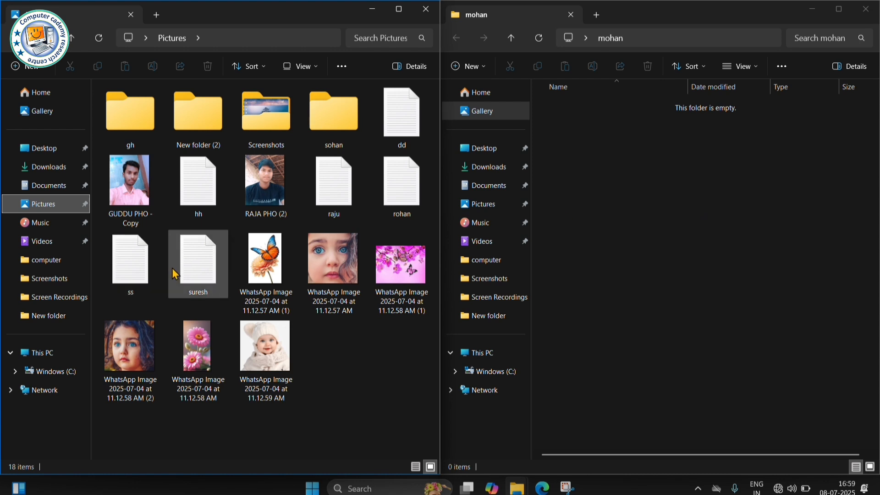
right_click(205, 267)
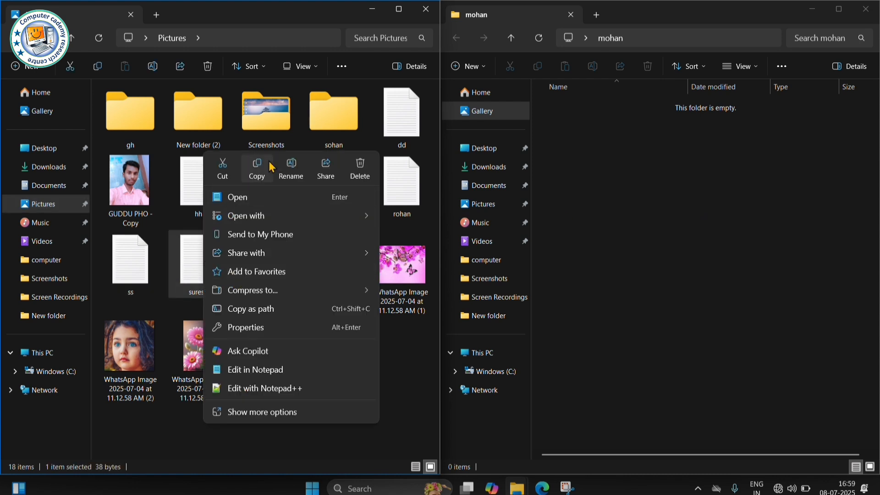
click(222, 168)
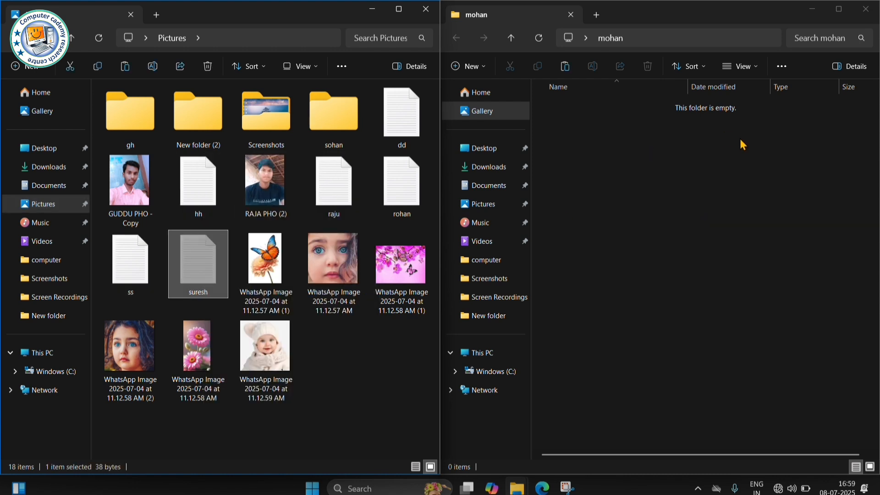
click(684, 137)
right_click(682, 133)
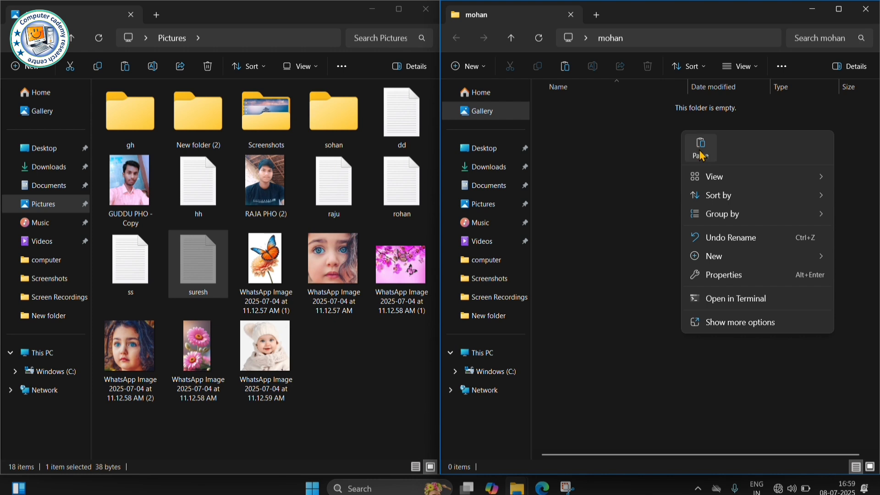
click(700, 149)
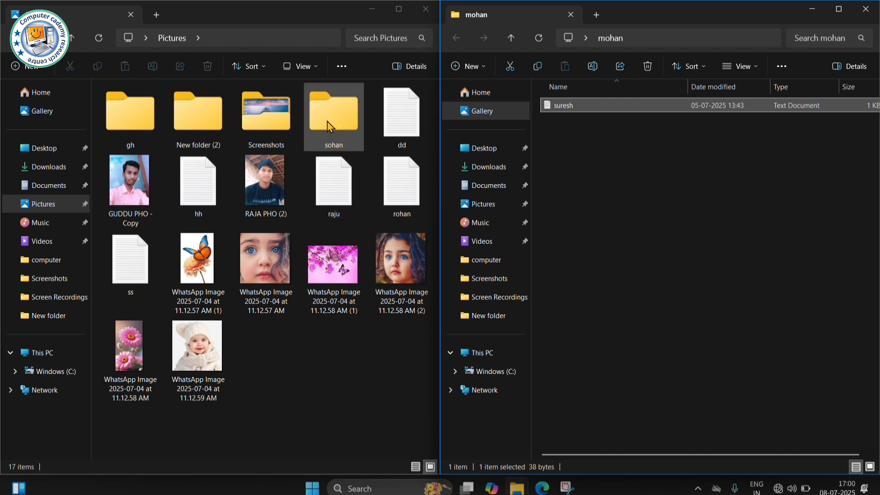
Step: Copy the gh folder from Pictures and paste it into the mohan folder
right_click(138, 118)
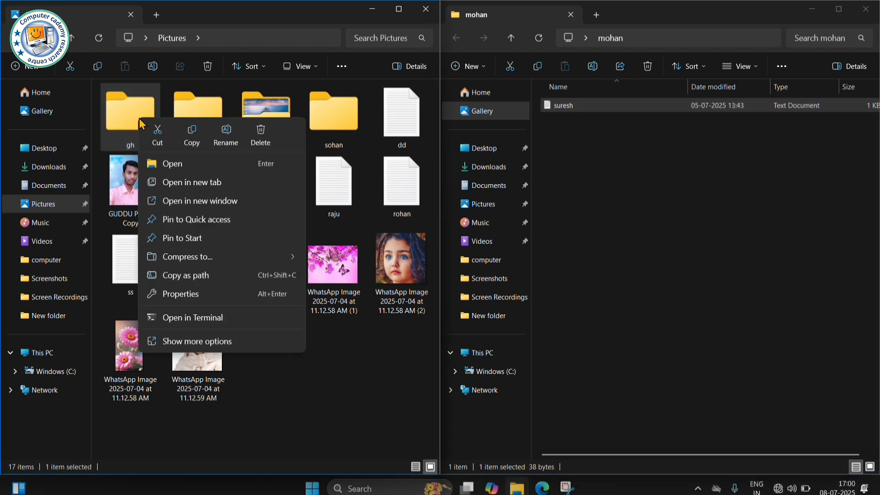
click(192, 138)
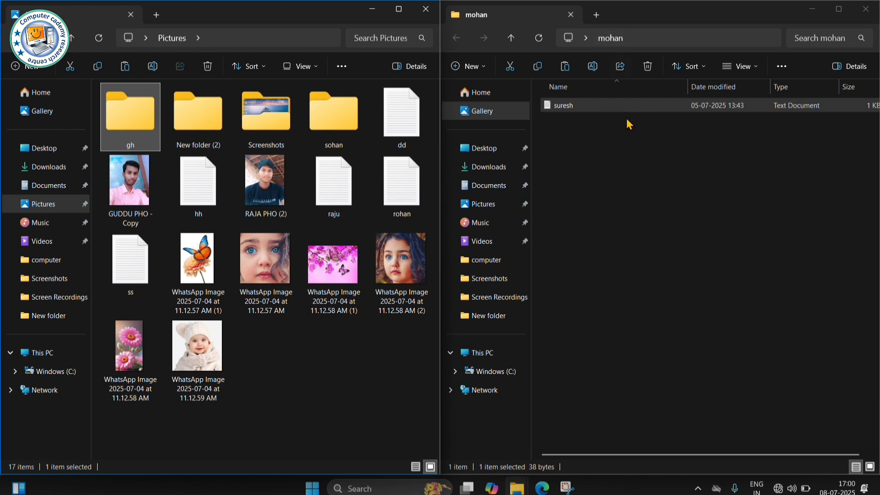
click(598, 142)
right_click(599, 143)
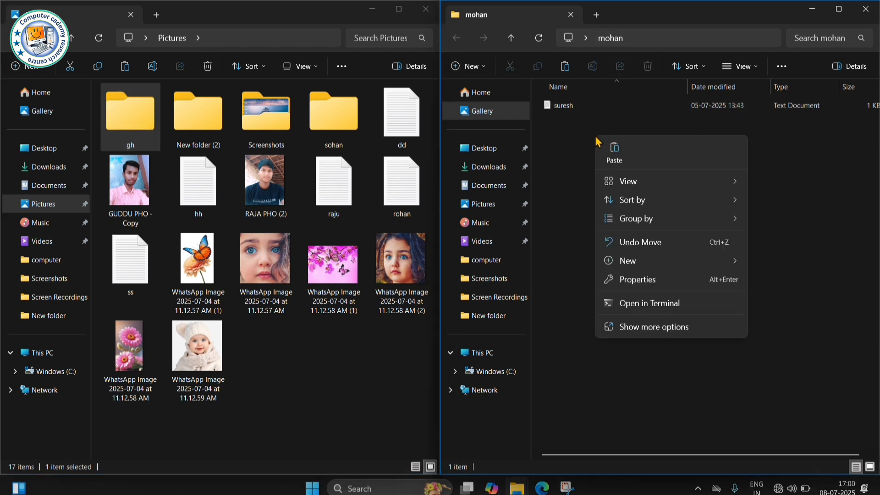
click(618, 156)
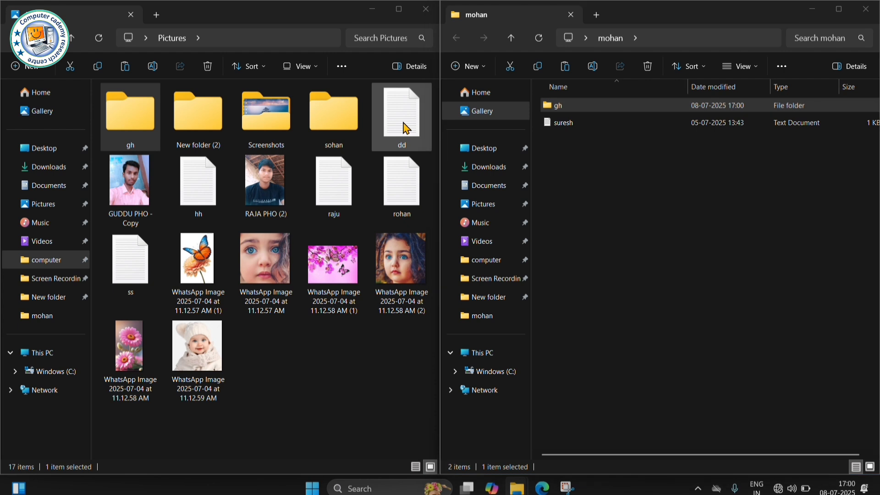
Step: Copy the dd text file from Pictures and paste it into the mohan folder
click(407, 129)
right_click(409, 128)
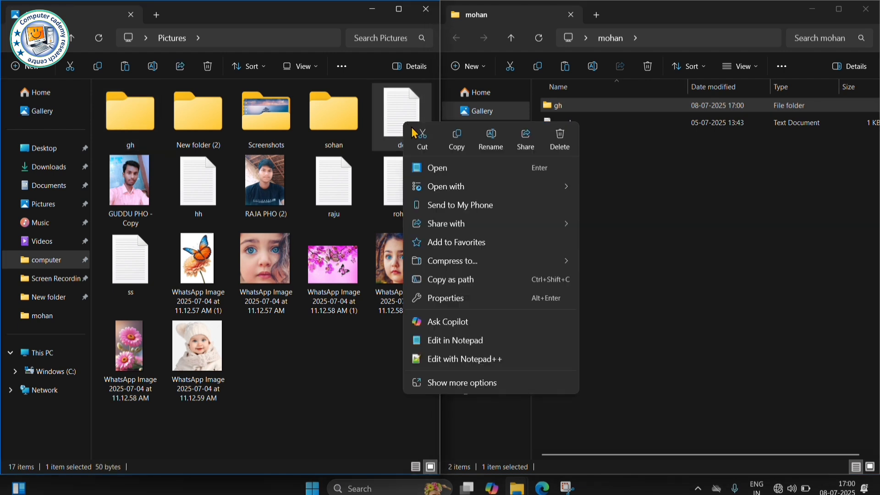
click(455, 143)
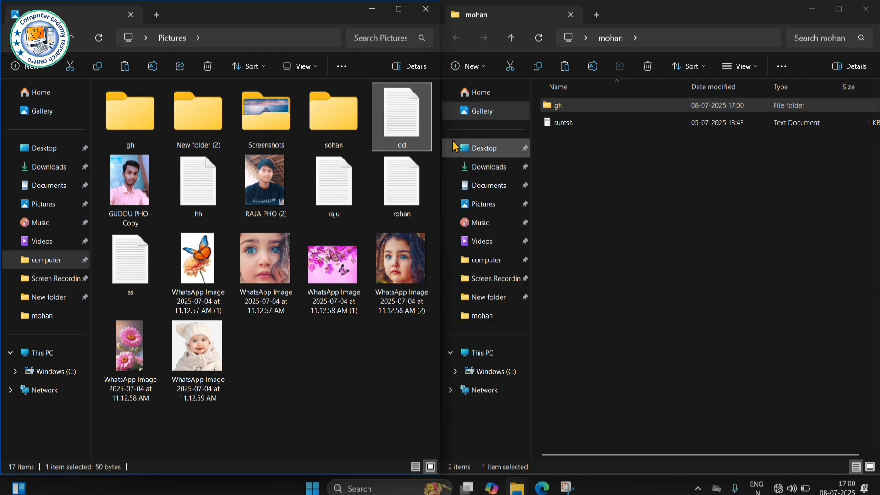
click(604, 148)
right_click(604, 147)
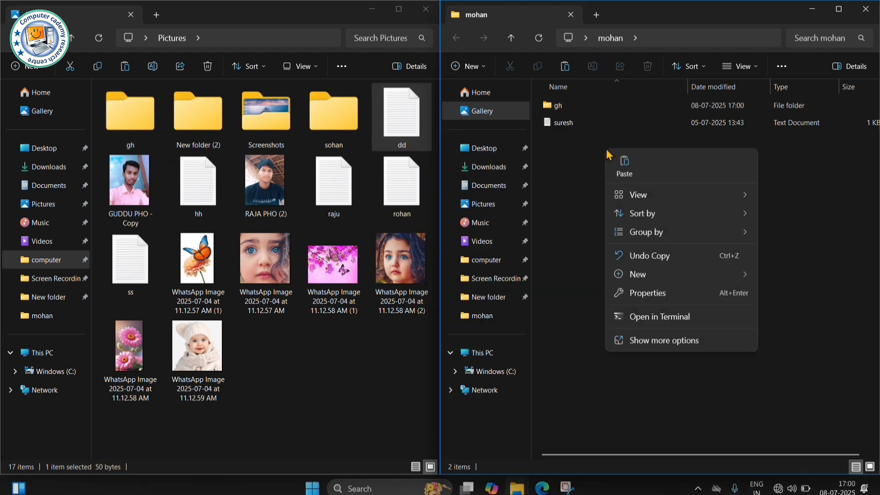
click(624, 169)
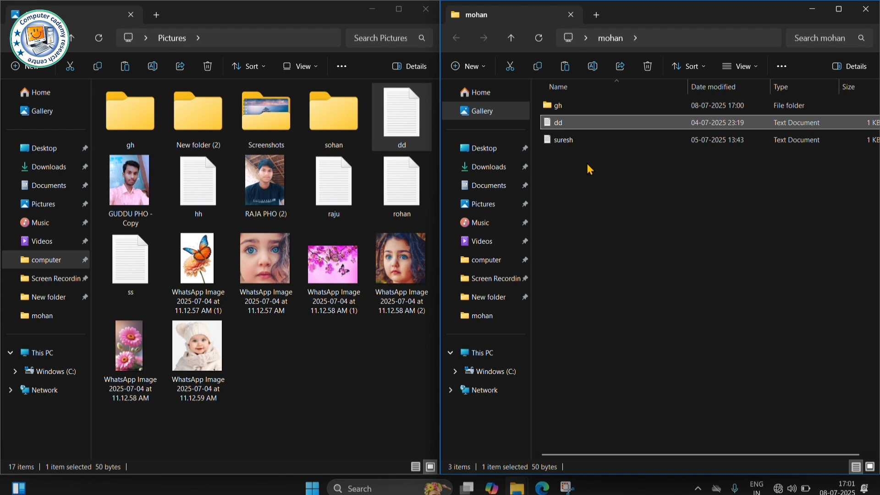
Step: Move the raju text file directly from the Pictures window into the mohan folder window
click(334, 194)
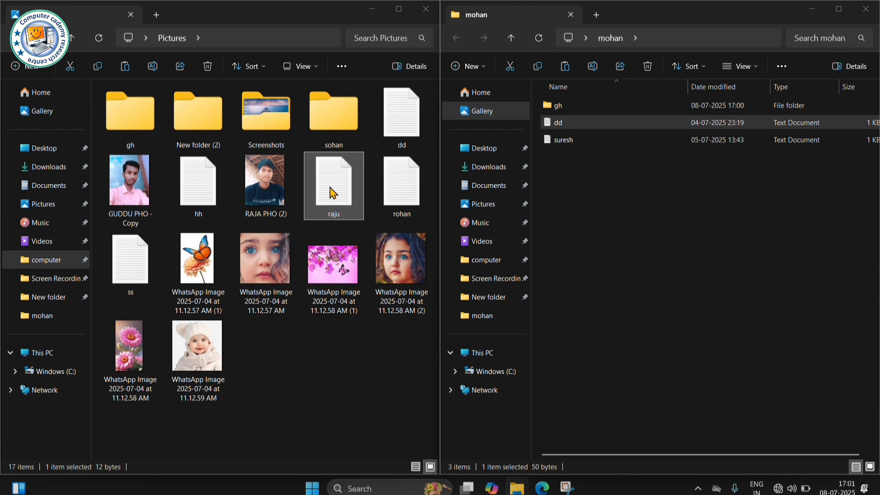
drag(334, 193, 591, 212)
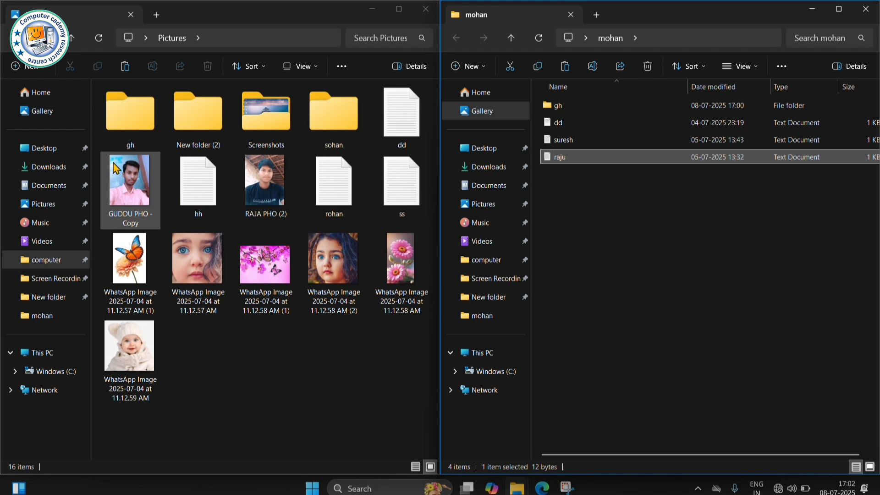
Step: Select all items in the mohan folder and in Pictures, and box-select the first two Pictures columns, clearing each selection
key(ctrl+a)
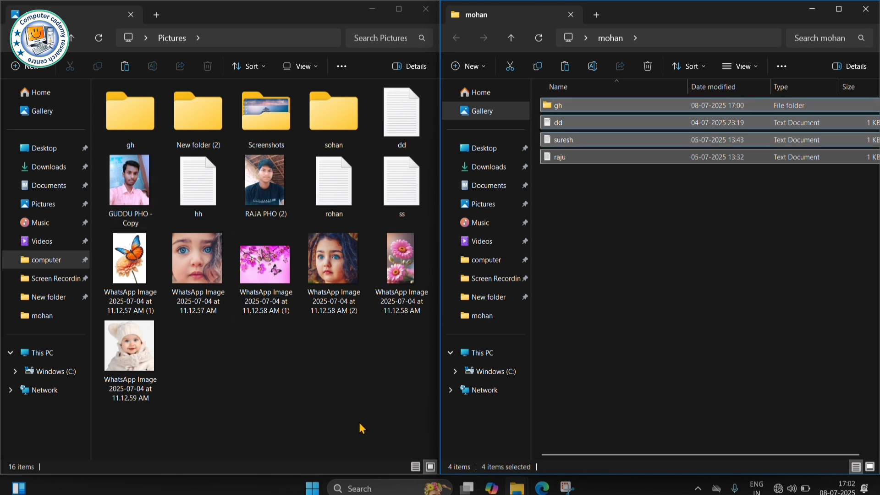
click(652, 319)
click(240, 350)
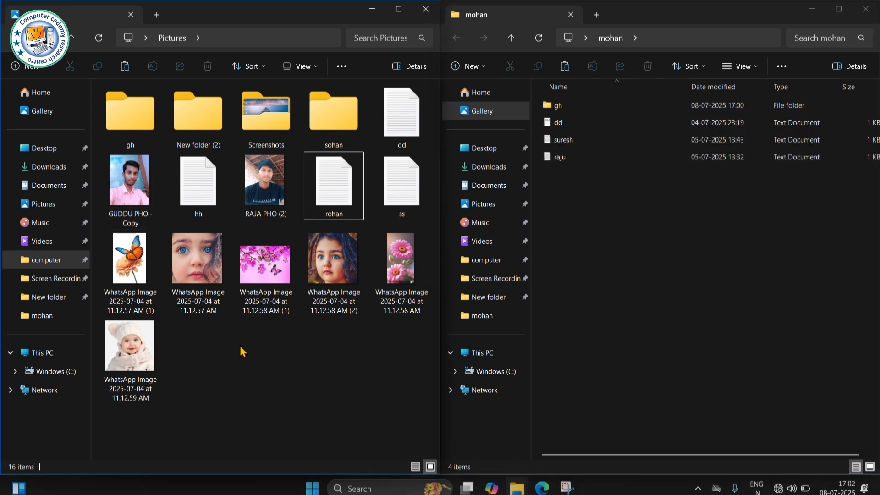
key(ctrl+a)
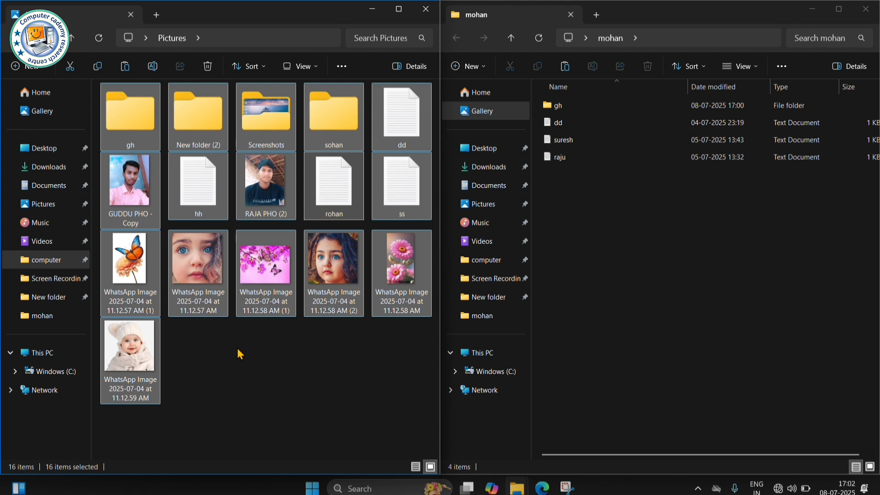
click(237, 349)
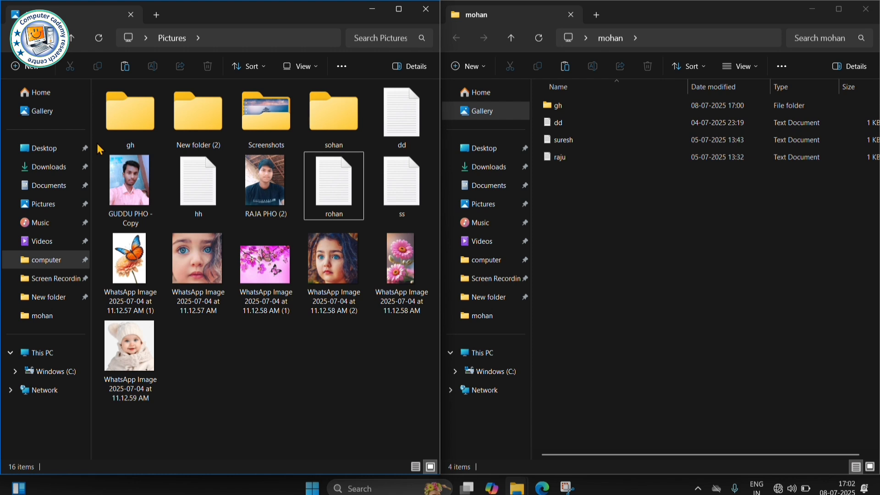
drag(98, 145, 209, 351)
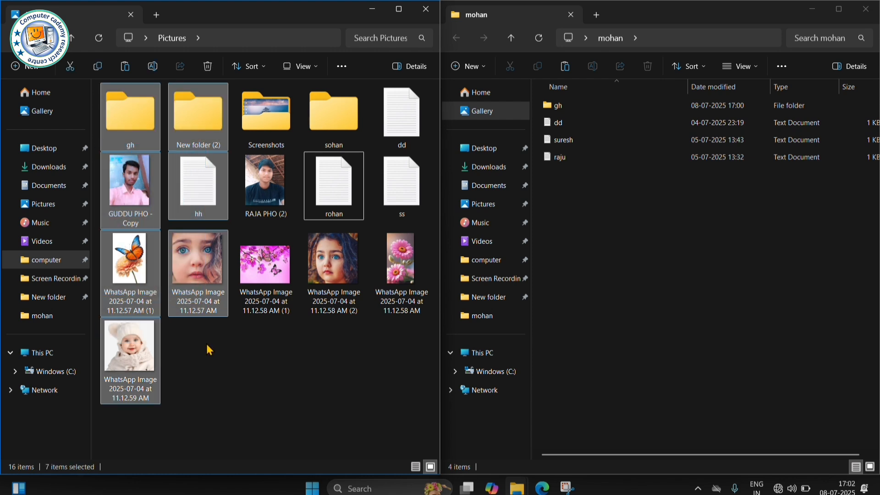
click(246, 339)
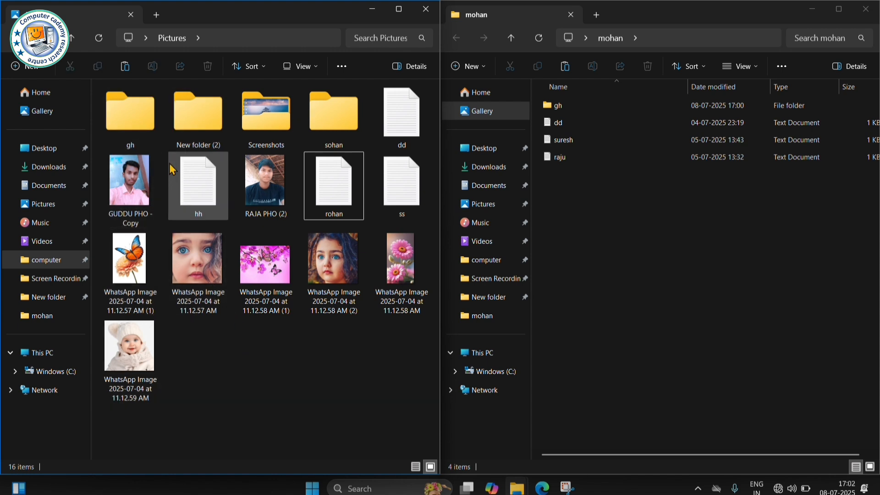
Step: Copy the six-item block from hh to WhatsApp Image 2025-07-04 at 11.12.58 AM (2) in Pictures and paste it into the mohan folder
drag(162, 158, 335, 312)
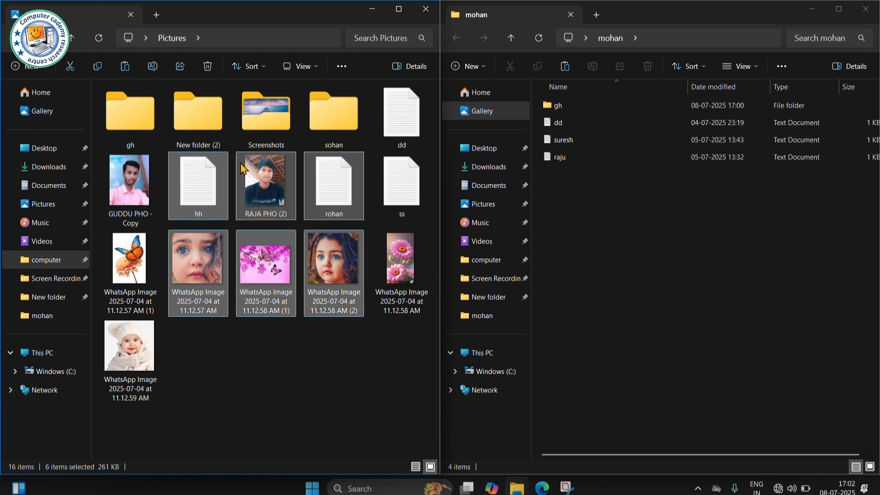
right_click(269, 183)
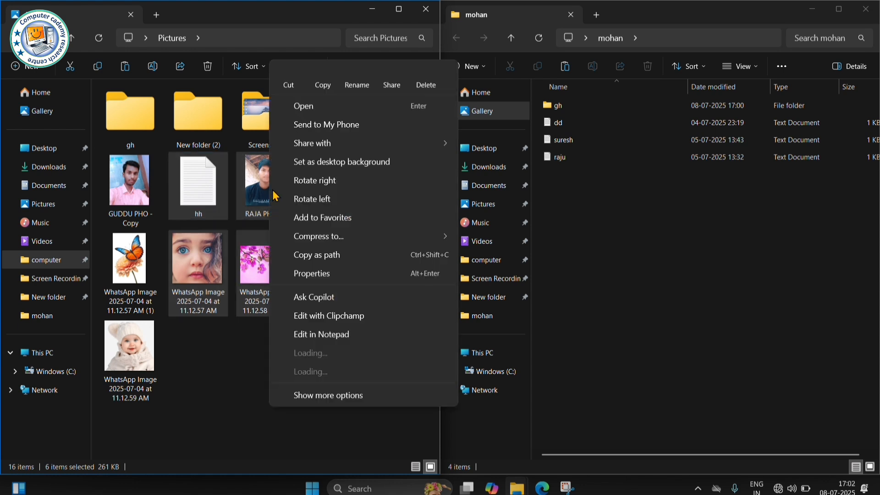
click(323, 77)
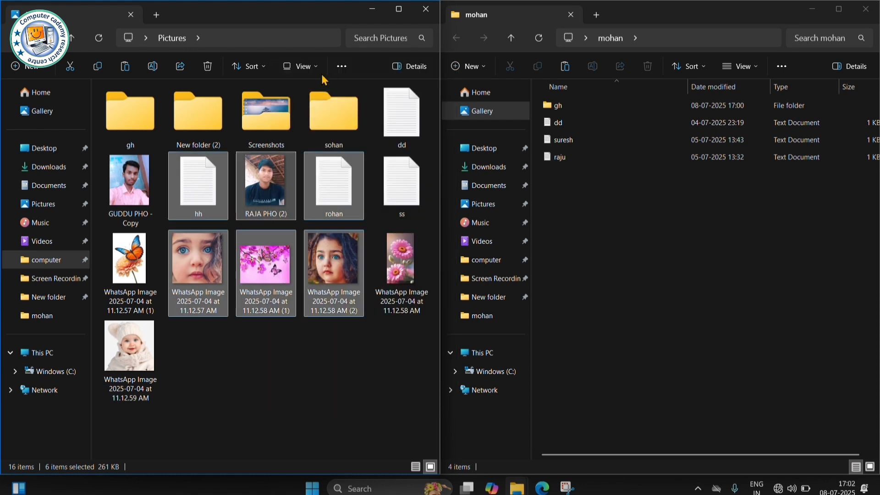
right_click(620, 194)
click(633, 204)
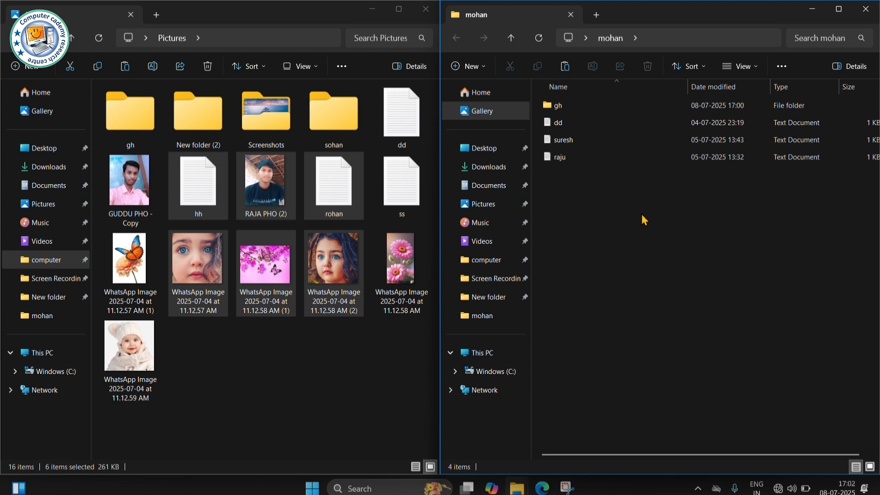
click(645, 307)
click(299, 377)
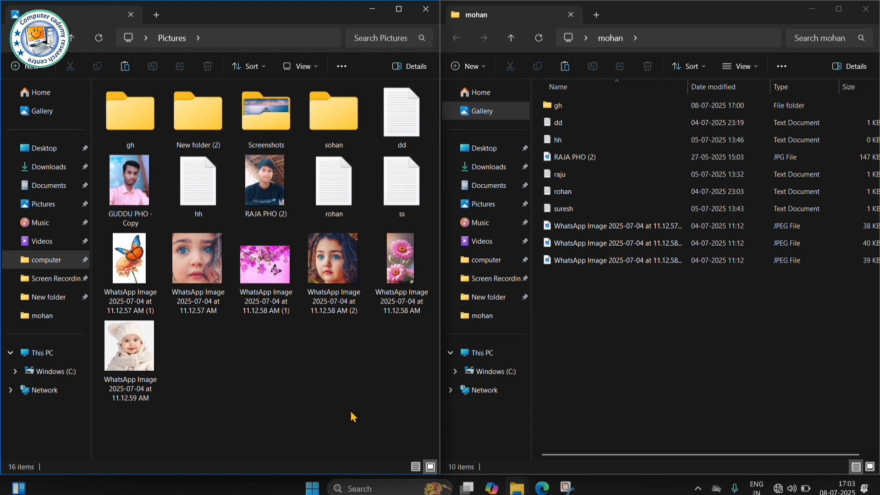
Step: Select everything in Pictures, clear the selection, and box-select across the lower rows of files before clearing that as well
key(ctrl+a)
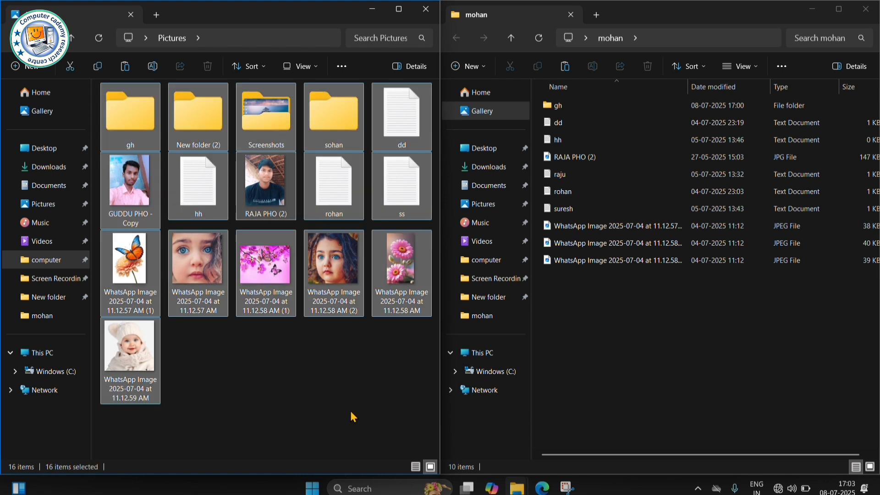
click(311, 391)
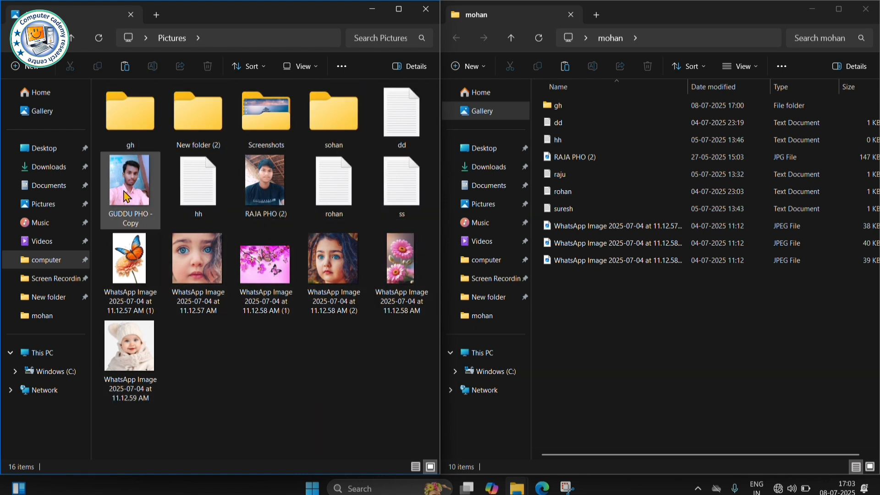
drag(97, 152, 387, 351)
click(369, 374)
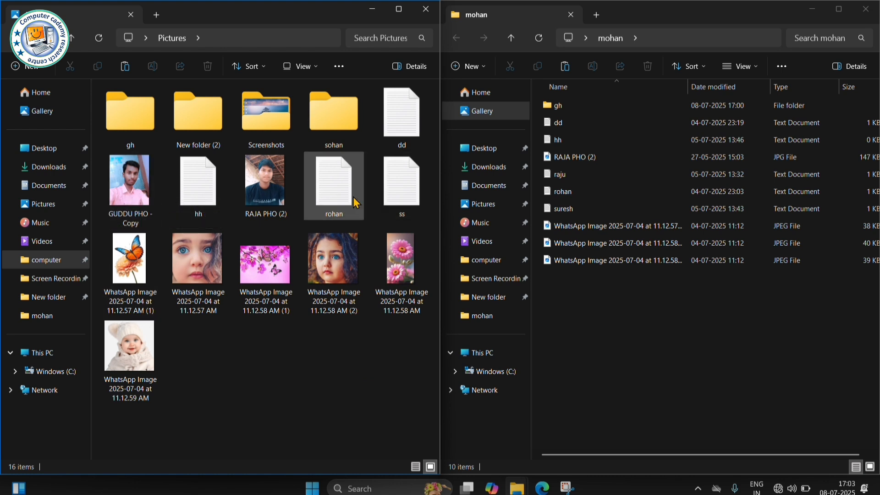
mouse_move(285, 202)
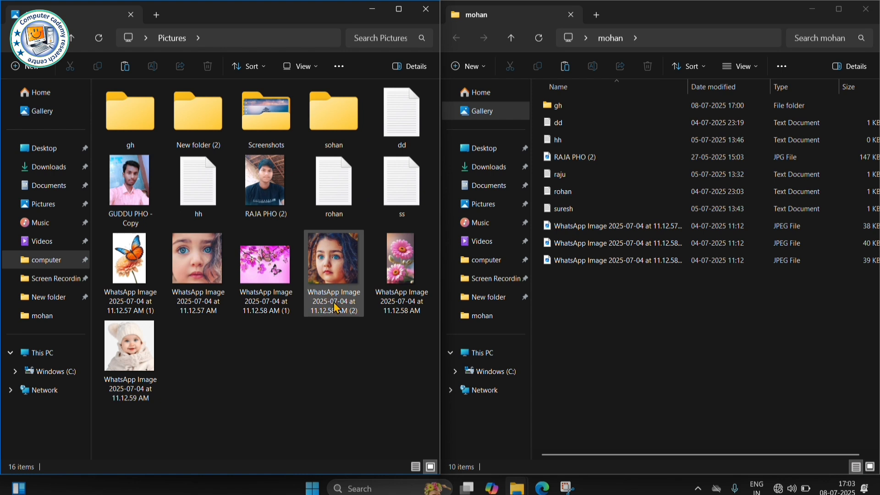
mouse_move(375, 307)
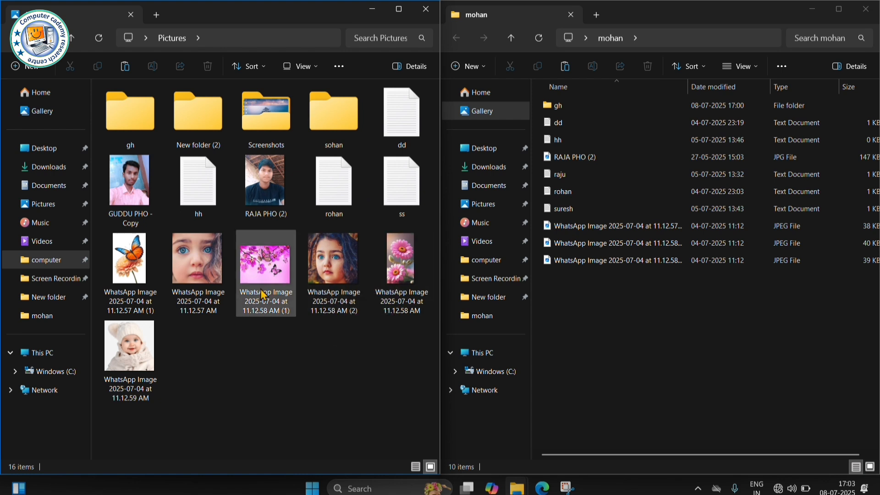
mouse_move(263, 296)
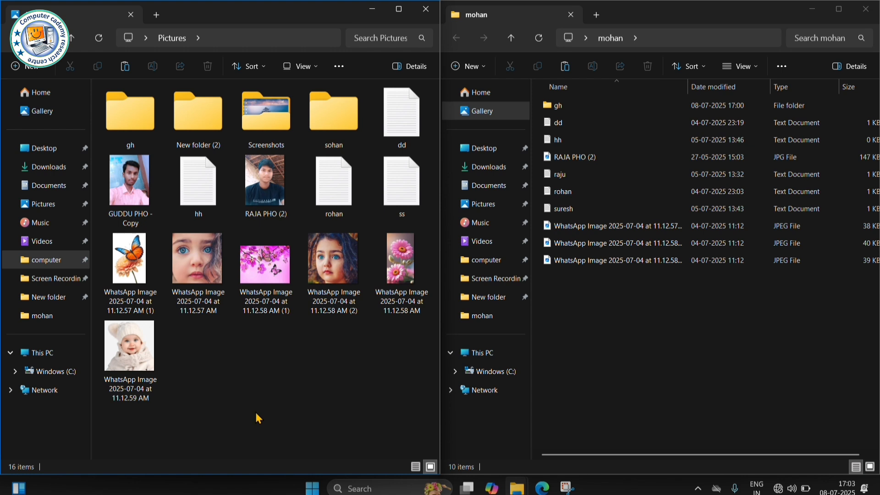
Step: Copy ss, the two PHO photos and WhatsApp images 11.12.58 AM, 11.12.58 AM (1) and 11.12.59 AM from Pictures into the mohan folder, replacing duplicates
click(127, 192)
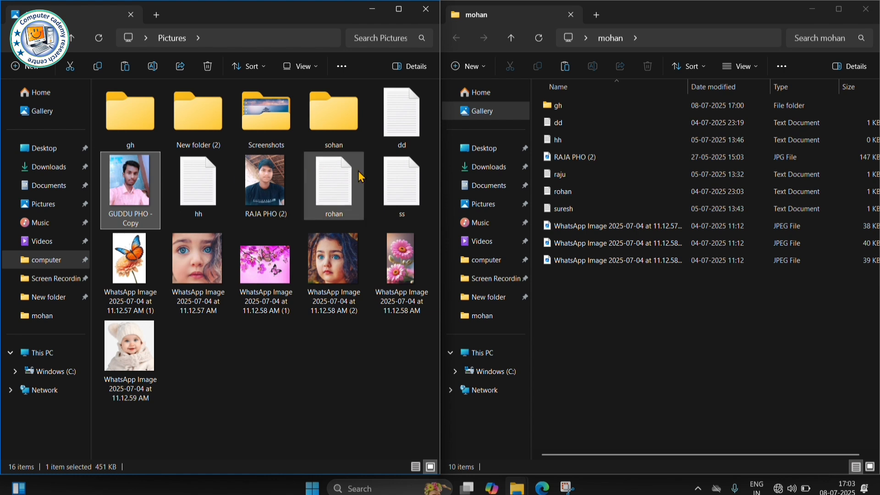
ctrl+click(402, 186)
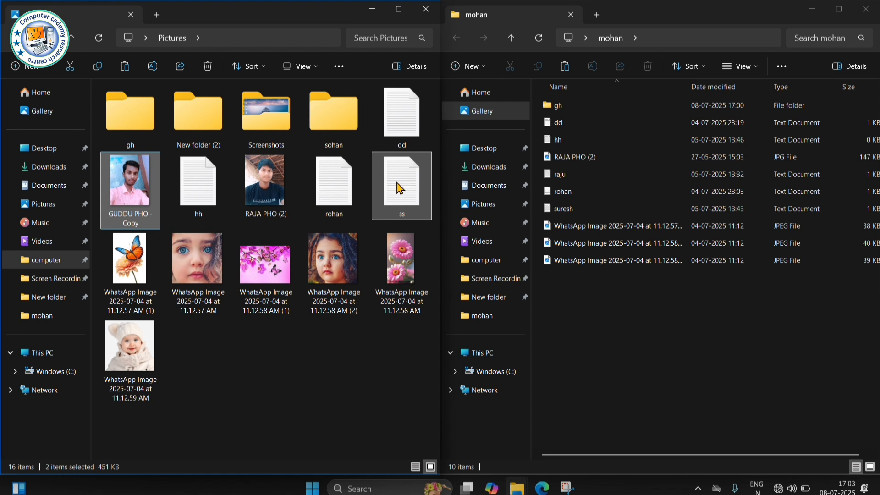
ctrl+click(265, 186)
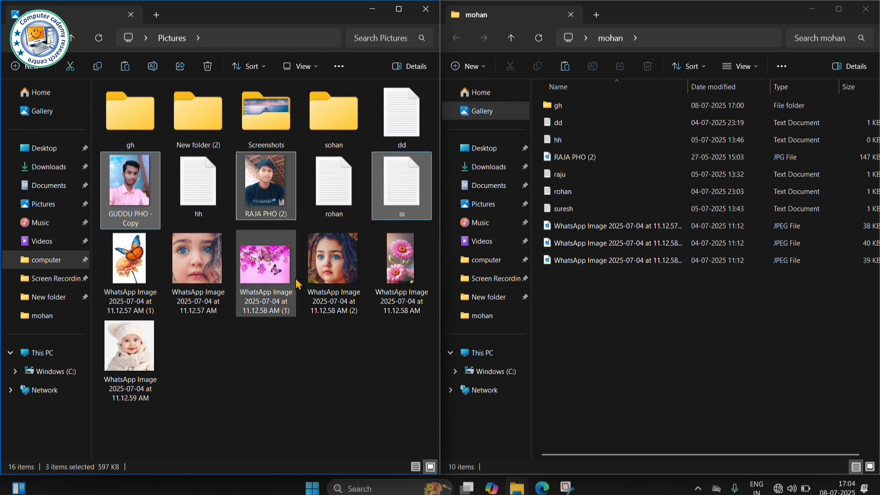
ctrl+click(388, 274)
ctrl+click(278, 286)
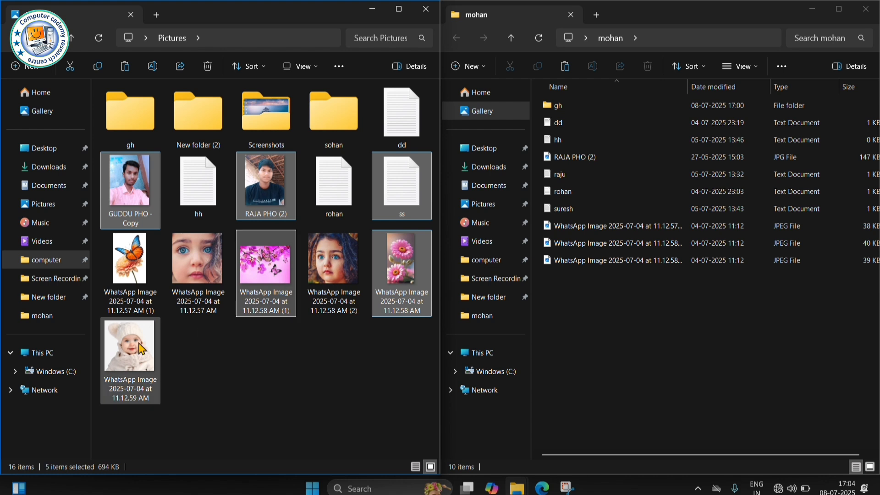
ctrl+click(143, 348)
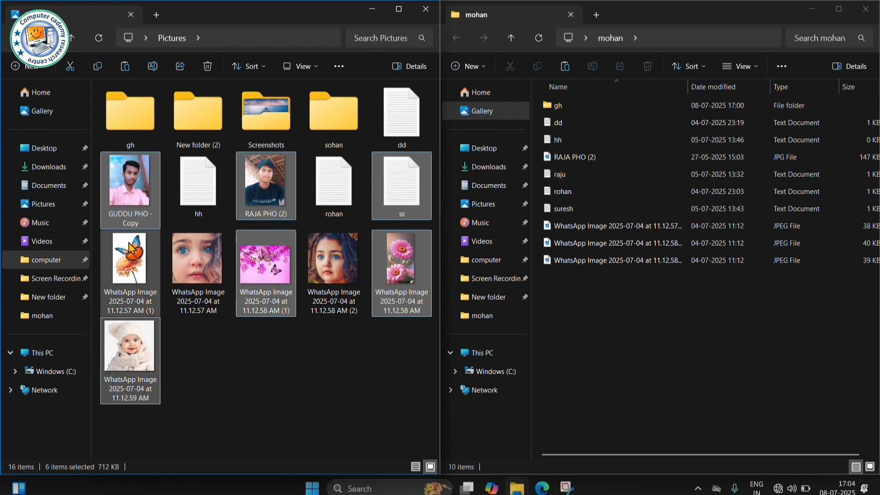
right_click(126, 182)
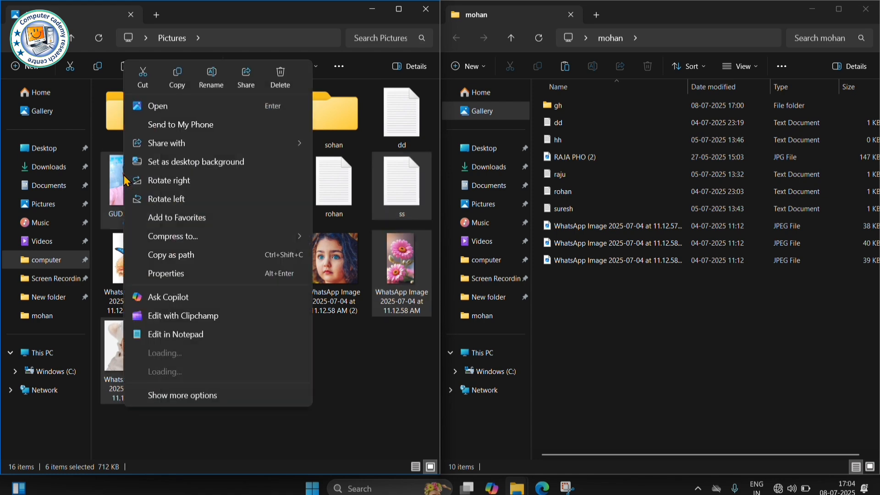
click(178, 78)
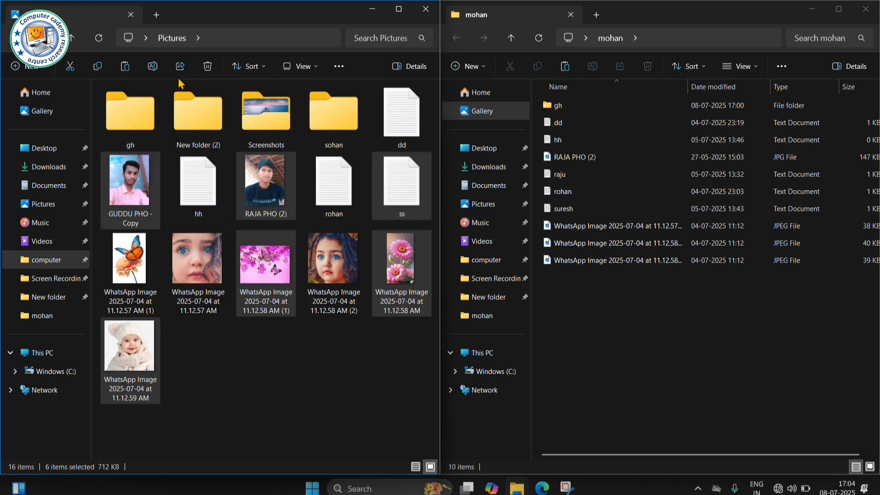
right_click(598, 283)
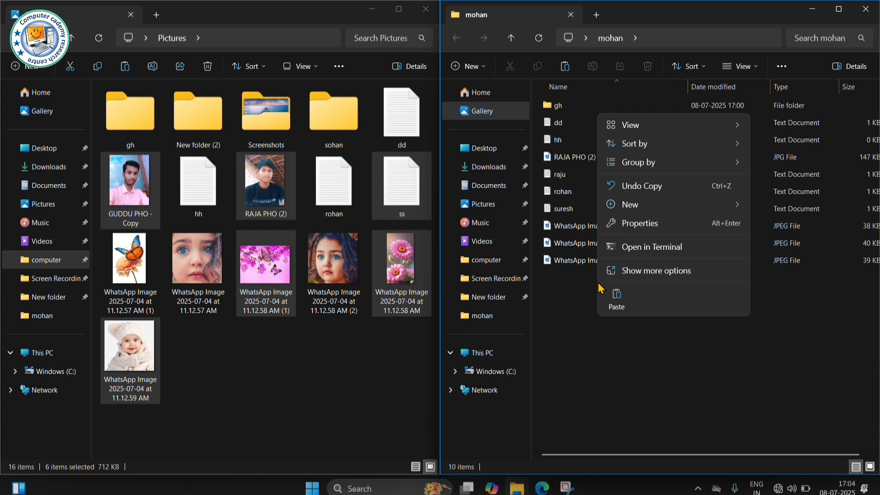
click(622, 303)
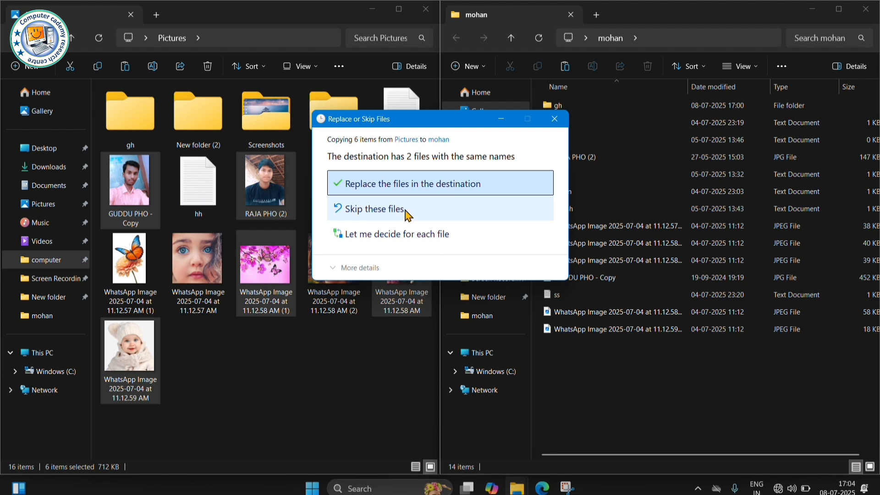
click(420, 188)
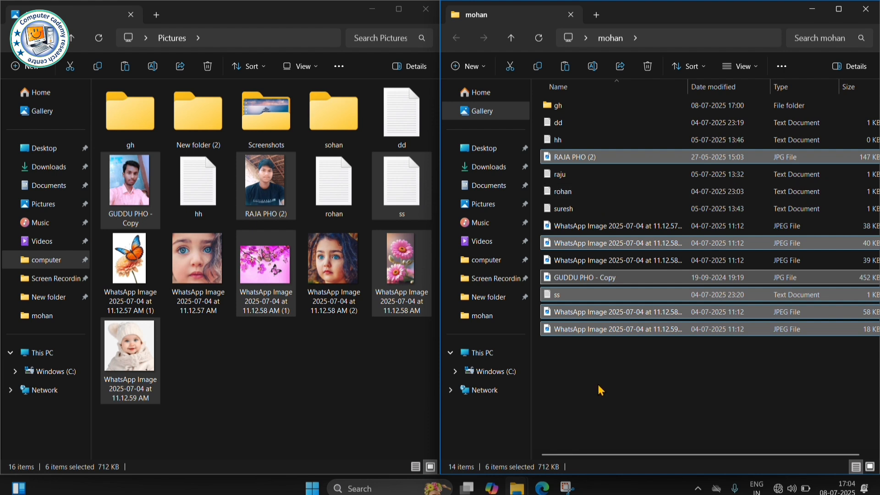
click(606, 355)
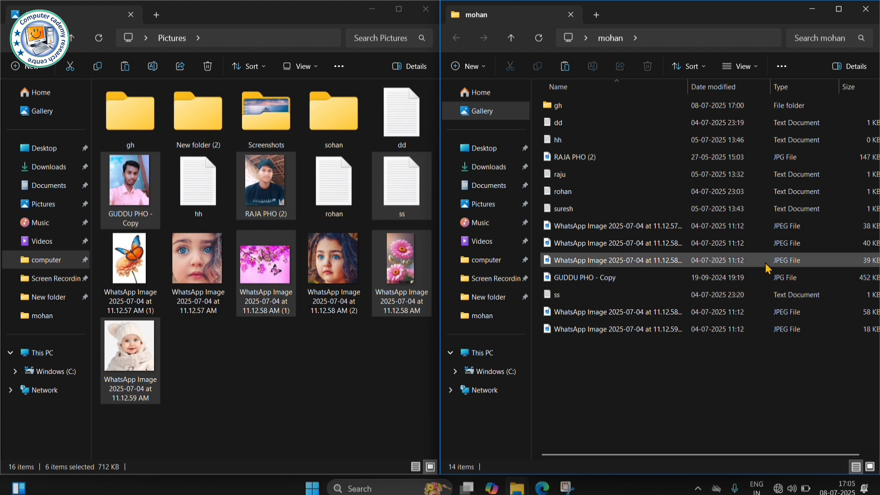
Step: Switch the mohan folder's view through small, medium and large icons, ending with extra large icons
click(755, 67)
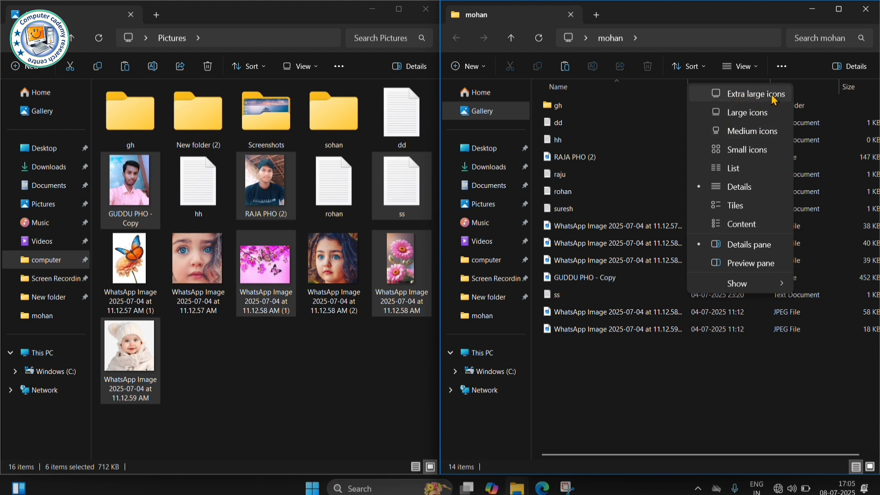
click(745, 156)
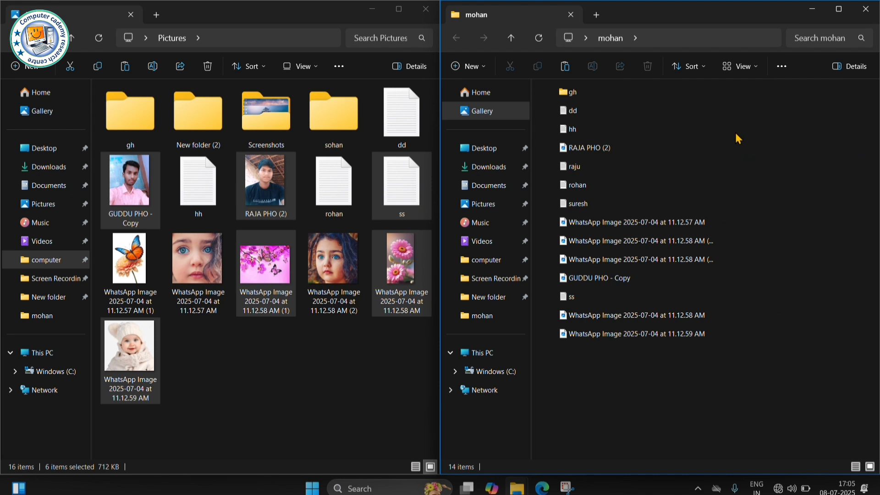
click(746, 68)
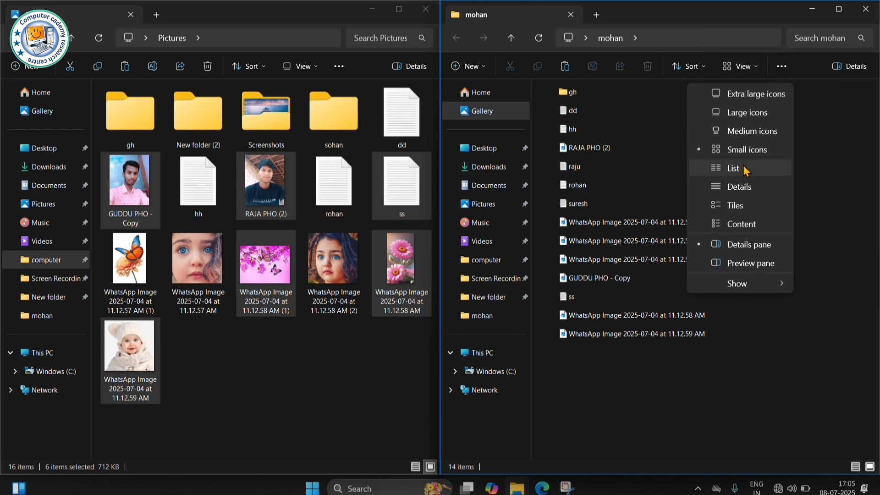
click(746, 135)
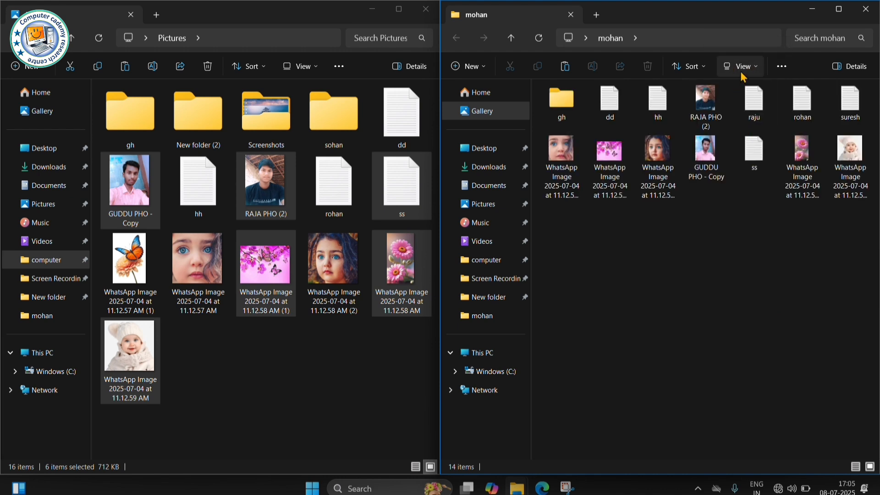
click(748, 69)
click(747, 119)
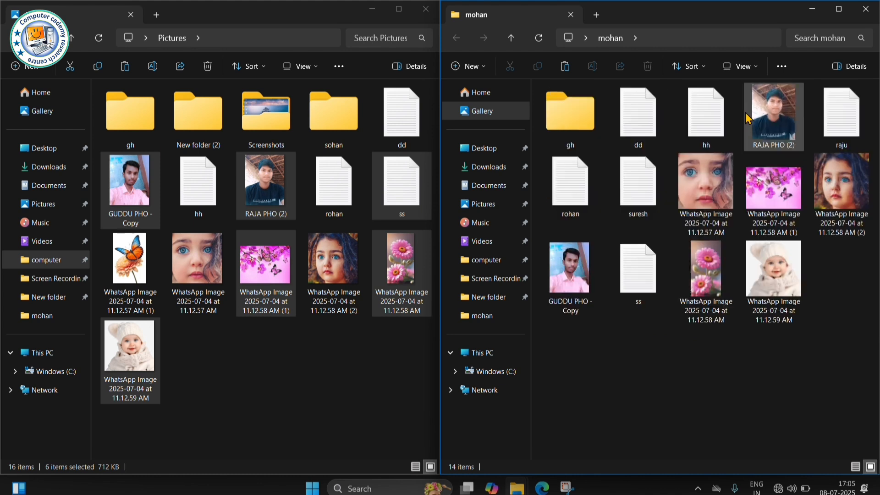
click(744, 66)
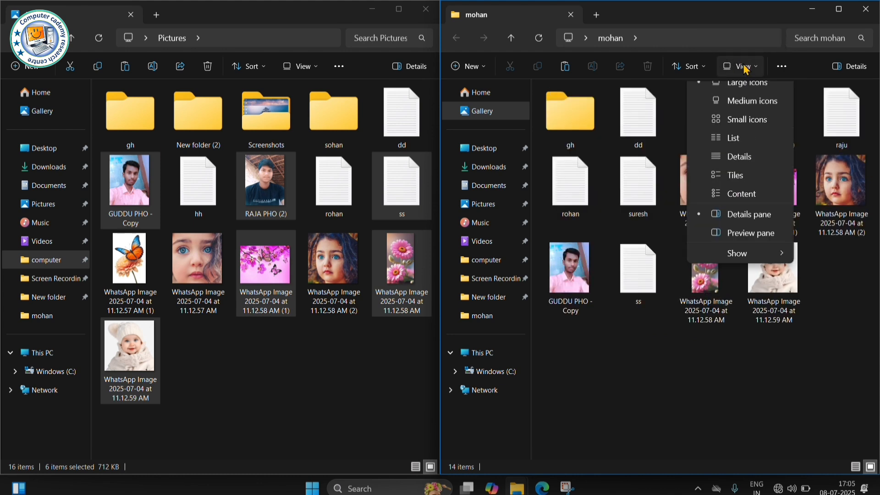
click(752, 94)
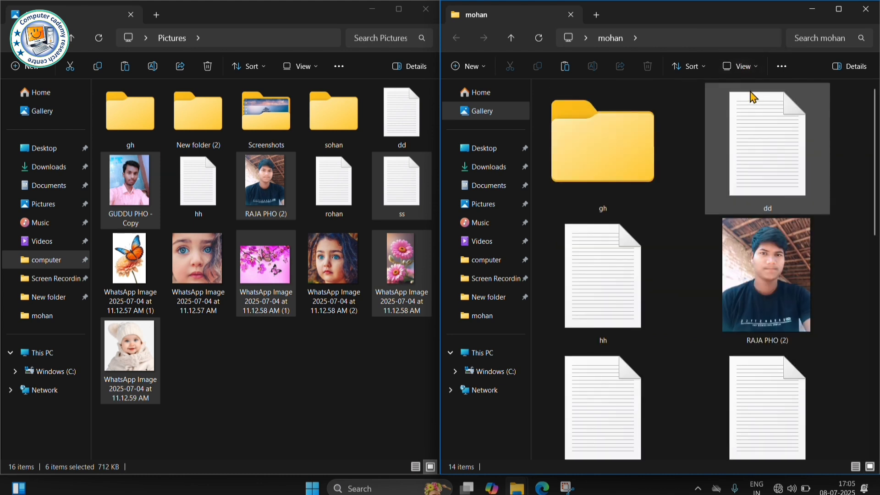
Step: Change the mohan folder's view to medium icons
click(744, 66)
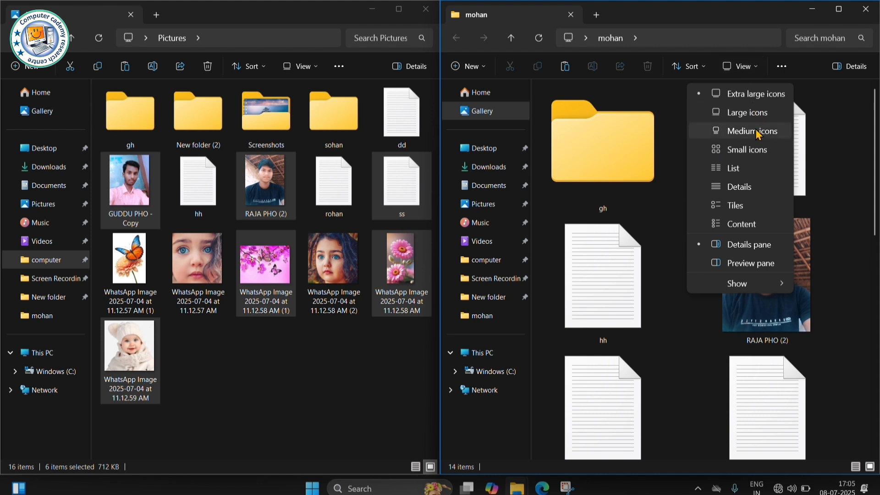
click(759, 133)
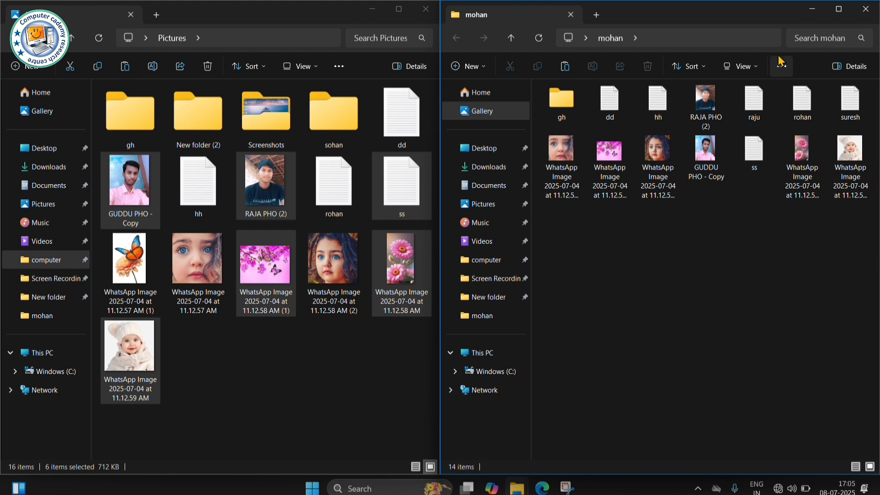
click(752, 68)
click(726, 334)
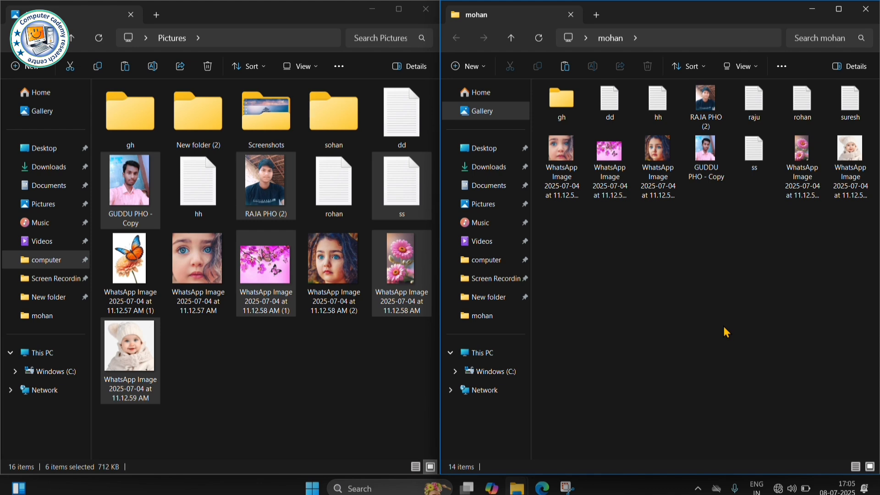
Step: Close the mohan folder window and the Pictures window, maximizing Pictures before closing it
click(866, 8)
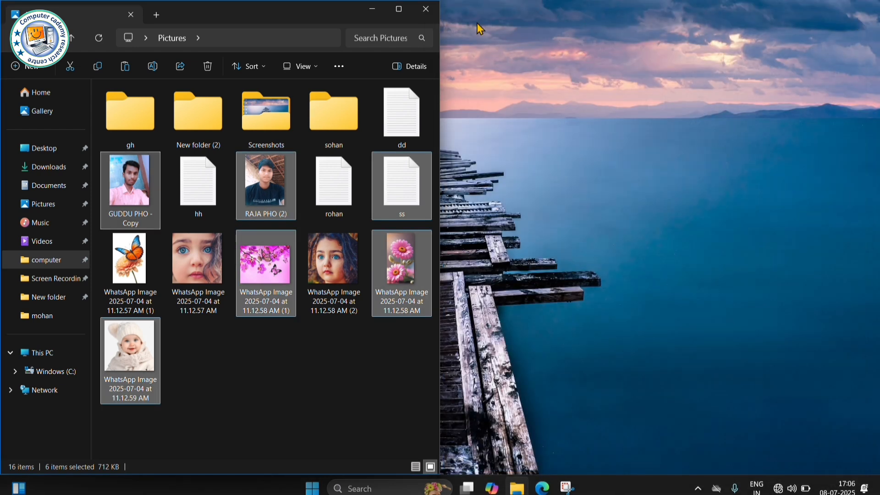
drag(300, 21, 341, 2)
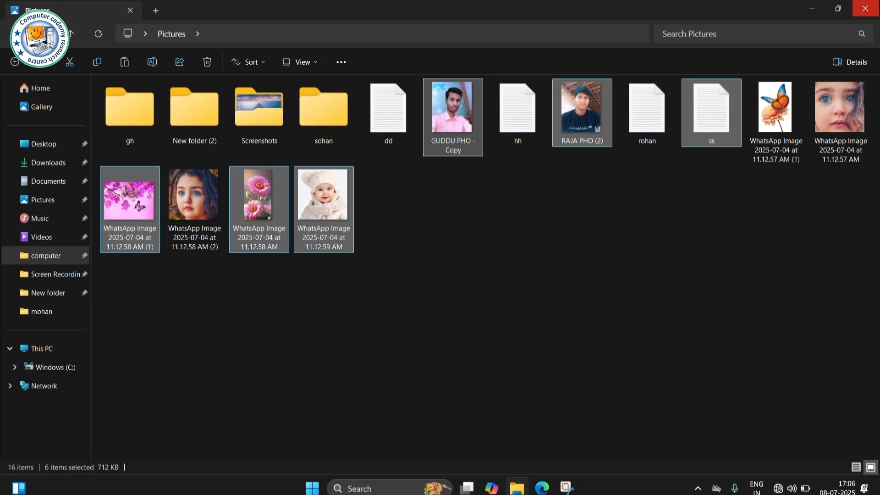
click(865, 8)
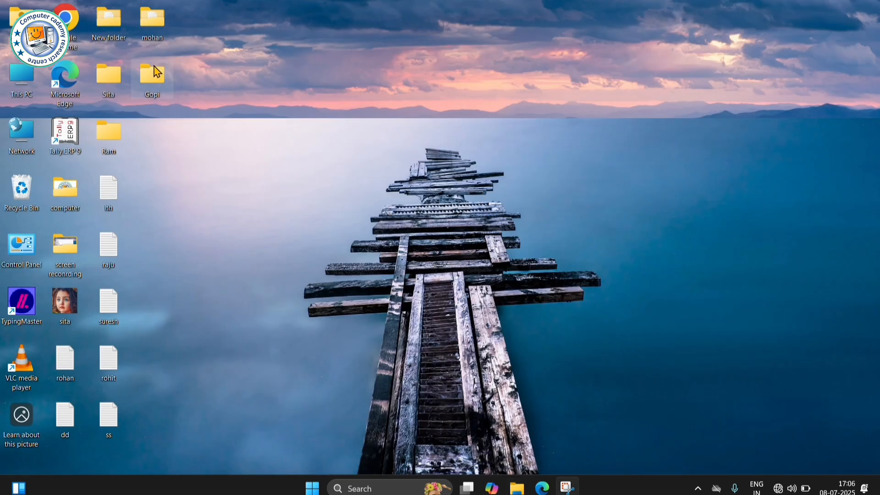
Step: Open the mohan folder from the desktop to review the files it contains, and close it again
double_click(153, 32)
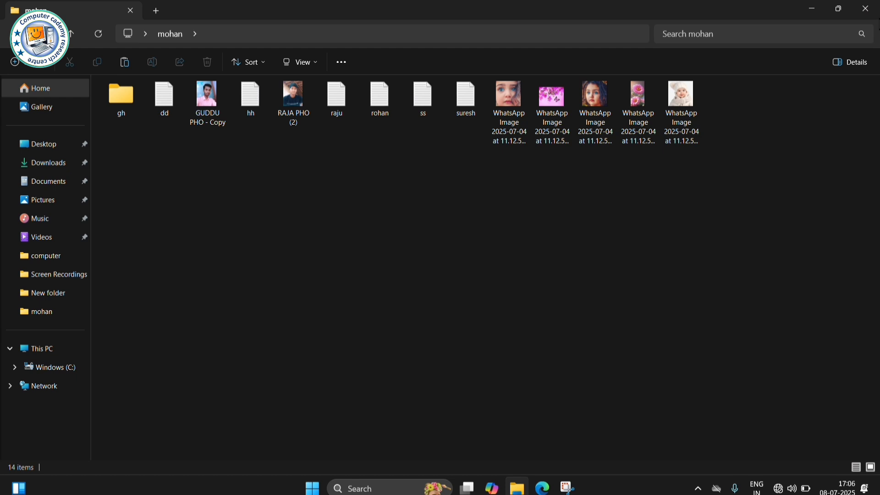
click(866, 8)
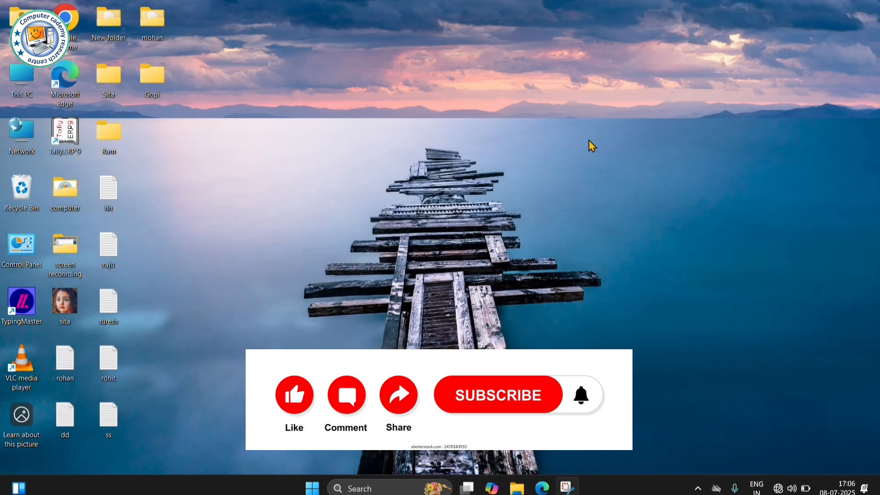